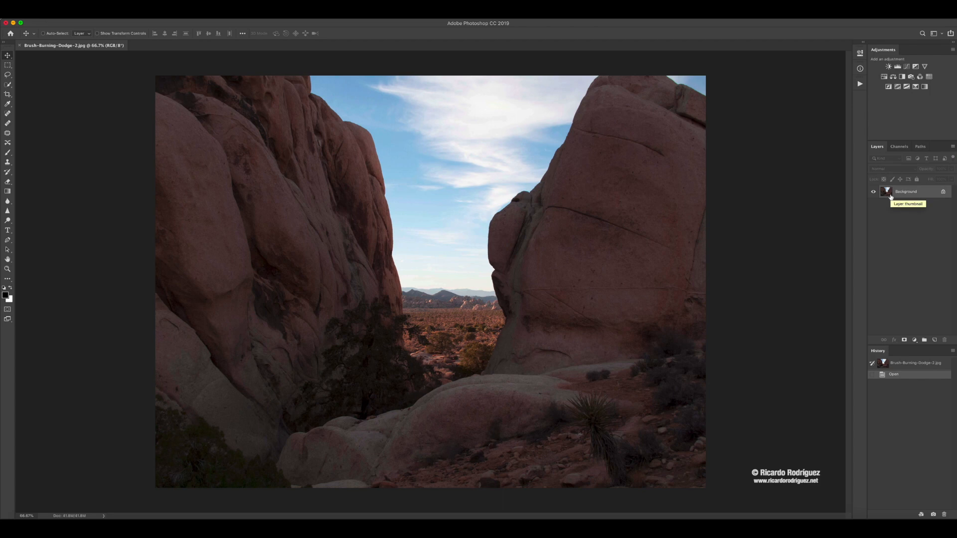
- Duplicate the Background layer and rename the copy "Reto"
{"action": "key", "text": "super"}
{"action": "key", "text": "super+j"}
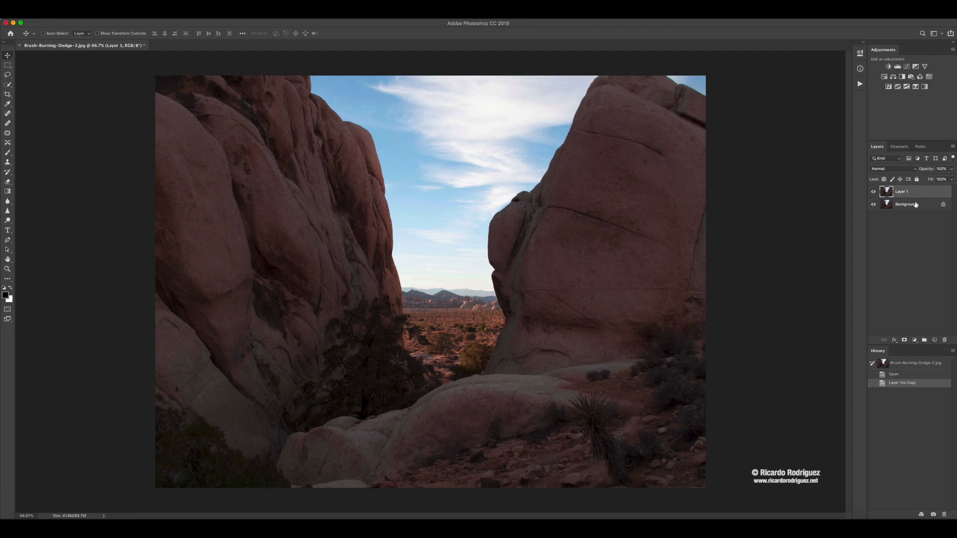
{"action": "double_click", "coordinate": [901, 192]}
{"action": "type", "text": "Reto"}
{"action": "left_click", "coordinate": [919, 192]}
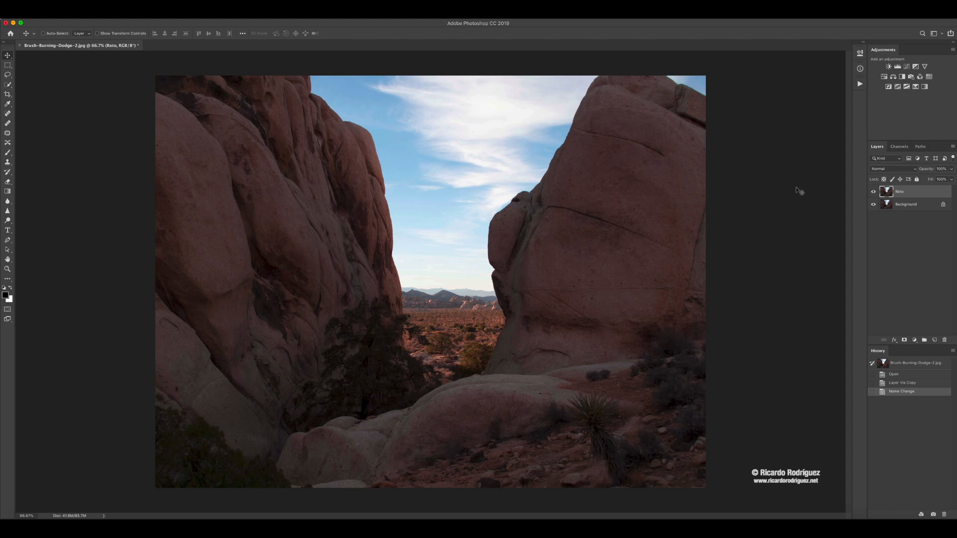
- Add a Curves adjustment layer, brighten the rock tones to about output 109, and raise a highlight point to input 175, output 197
{"action": "left_click", "coordinate": [906, 67]}
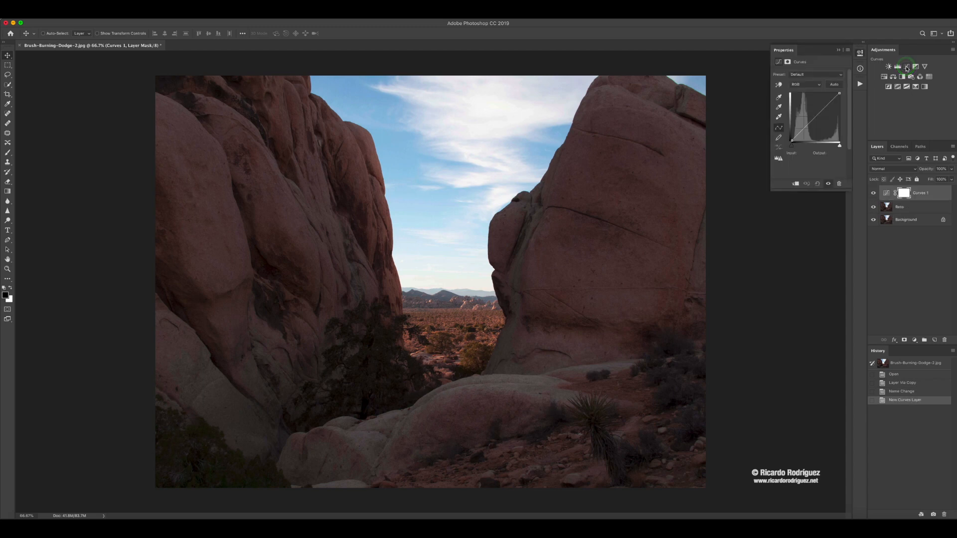
{"action": "left_click", "coordinate": [779, 85]}
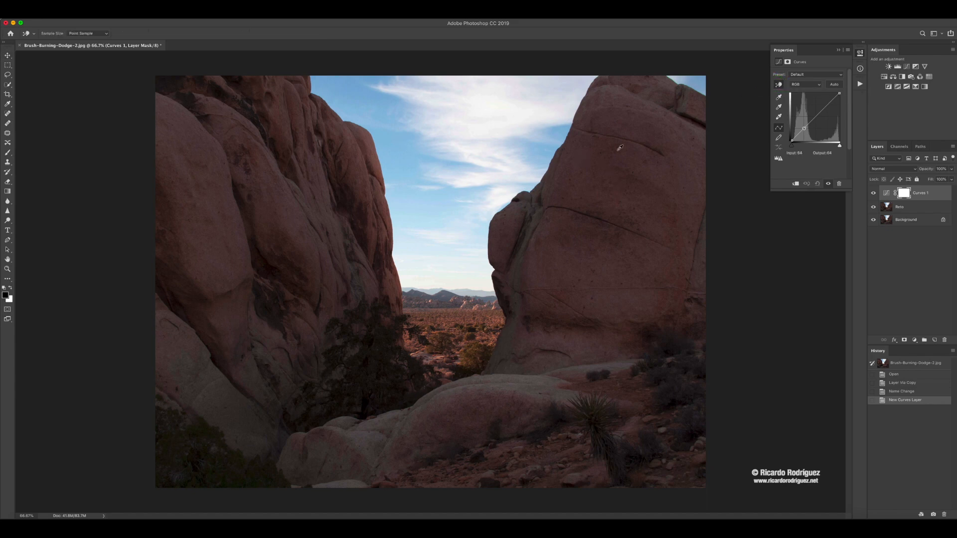
{"action": "left_click", "coordinate": [633, 196]}
{"action": "left_click_drag", "start_coordinate": [633, 197], "coordinate": [632, 182]}
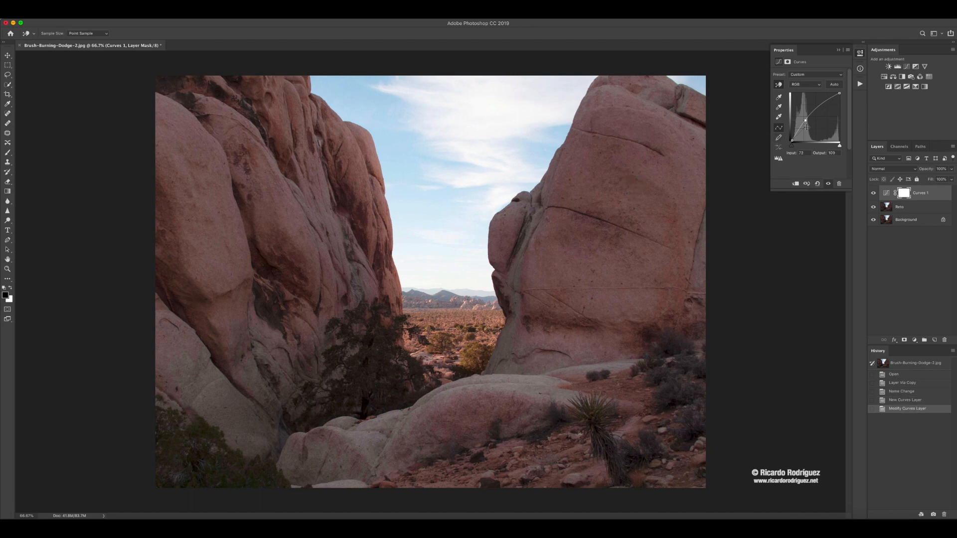
{"action": "left_click", "coordinate": [824, 106]}
{"action": "left_click_drag", "start_coordinate": [824, 106], "coordinate": [824, 104]}
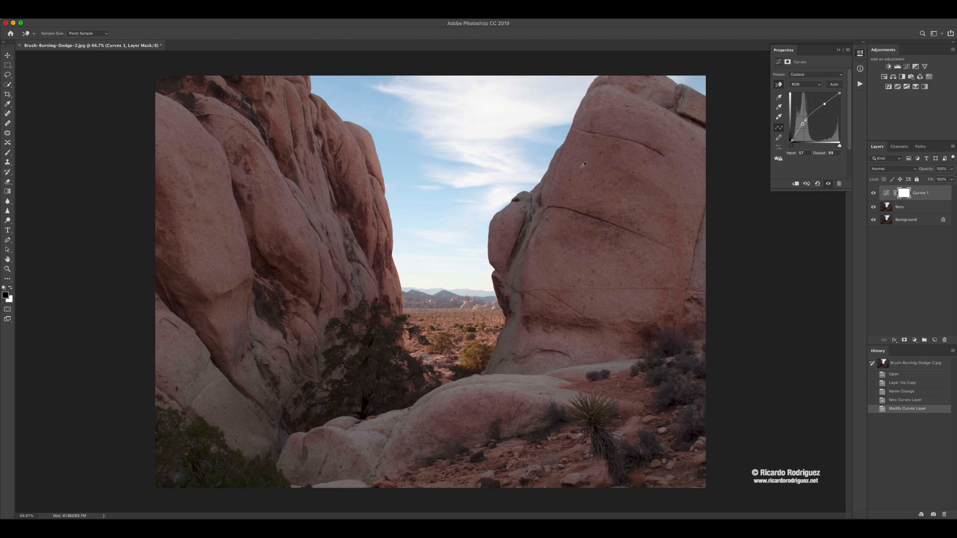
- Compare the image with and without the Curves 1 adjustment by toggling its visibility
{"action": "left_click", "coordinate": [905, 195]}
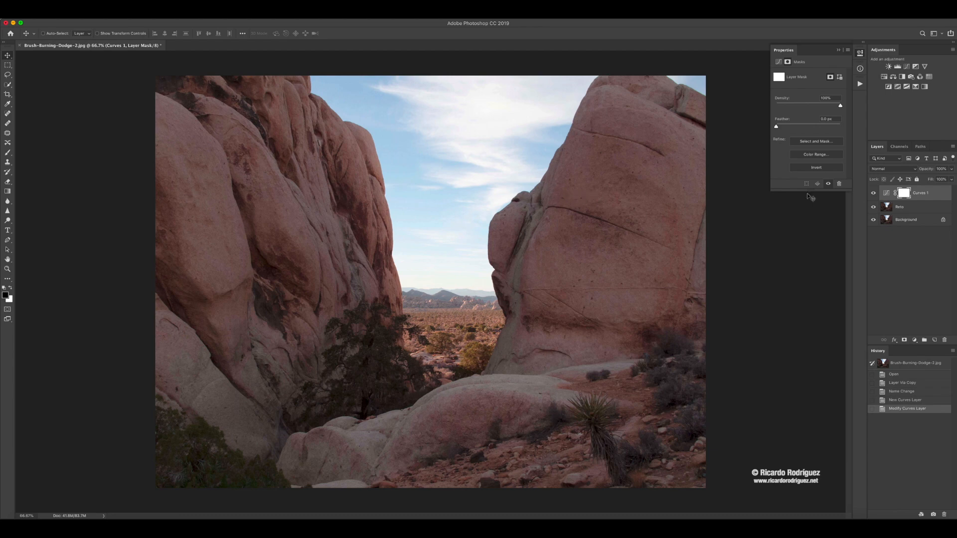
{"action": "left_click", "coordinate": [886, 194]}
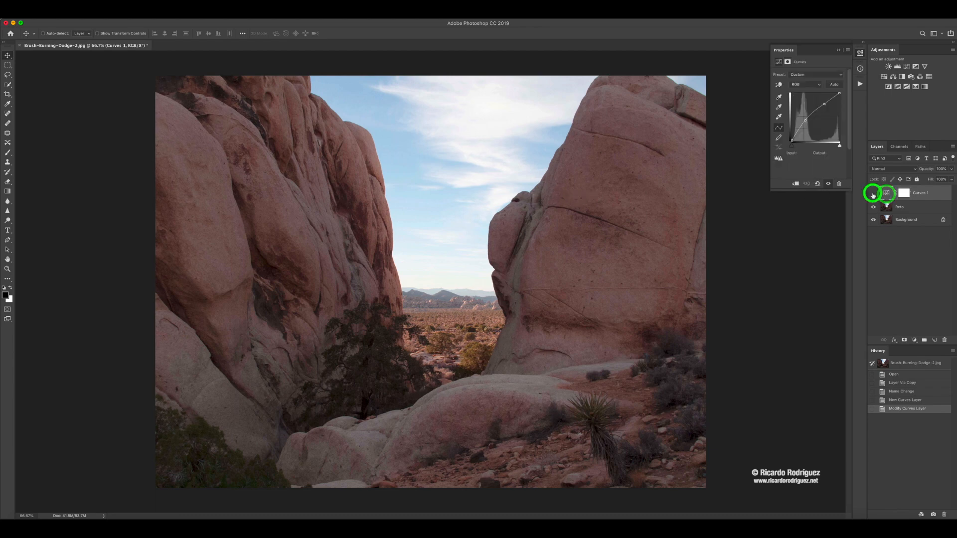
{"action": "left_click", "coordinate": [872, 194]}
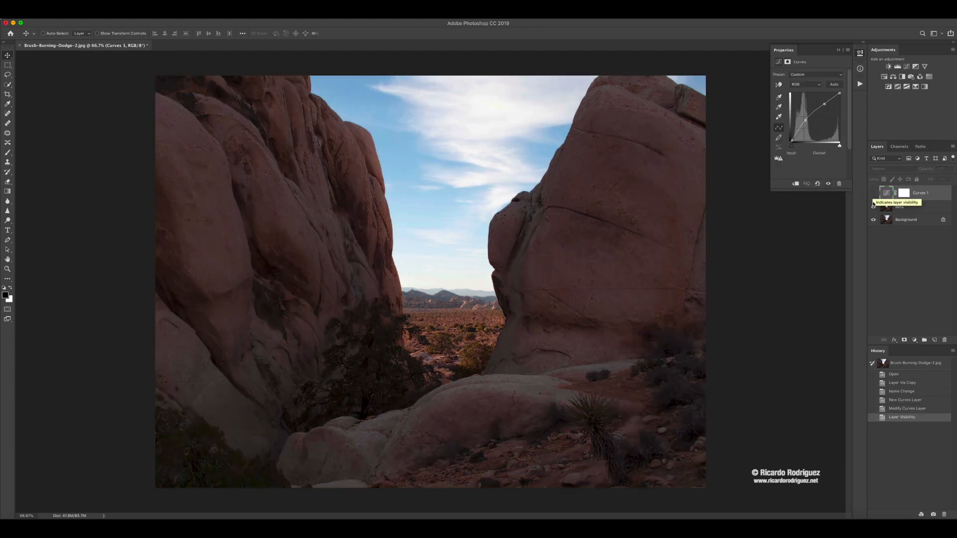
{"action": "left_click", "coordinate": [873, 194]}
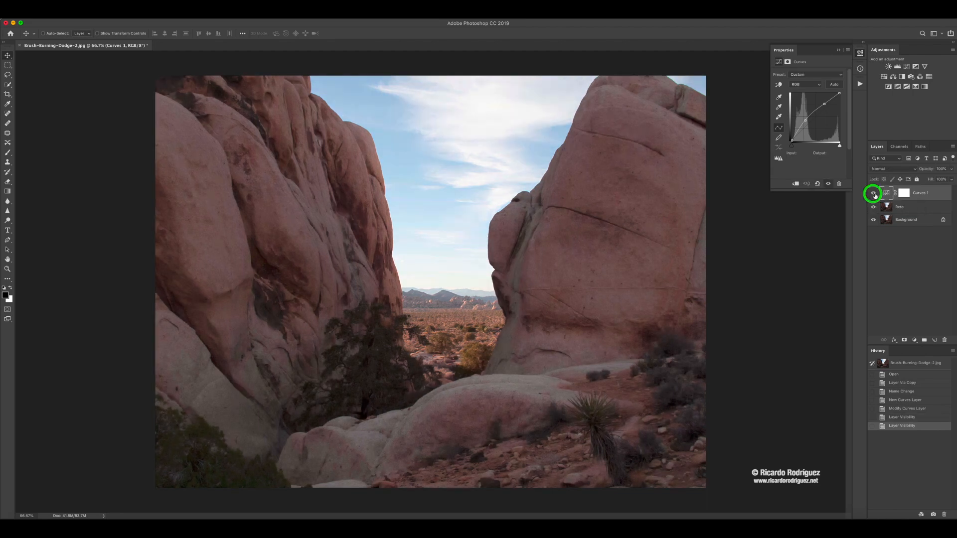
- Paint black on the Curves 1 layer mask over the upper sky with a soft brush enlarged to 700 px
{"action": "left_click", "coordinate": [903, 194]}
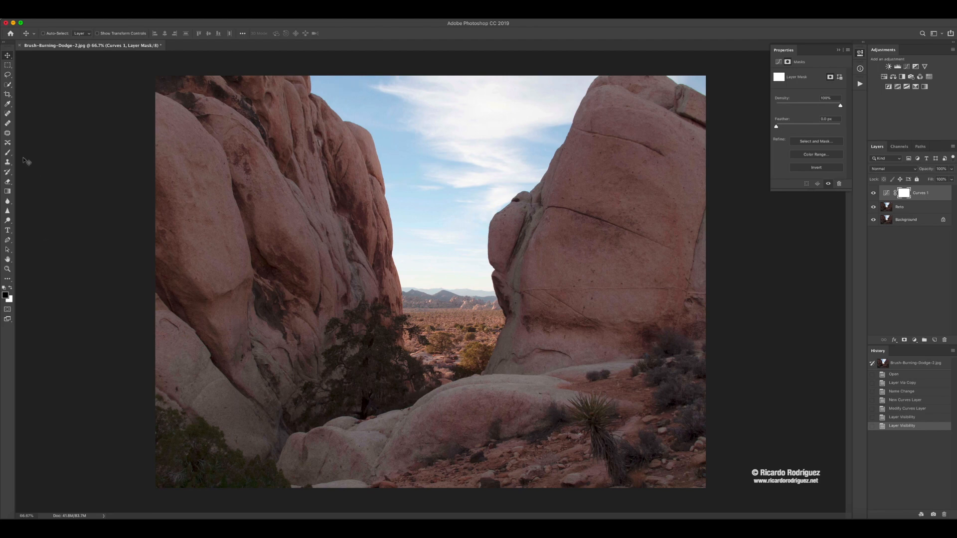
{"action": "left_click", "coordinate": [8, 154]}
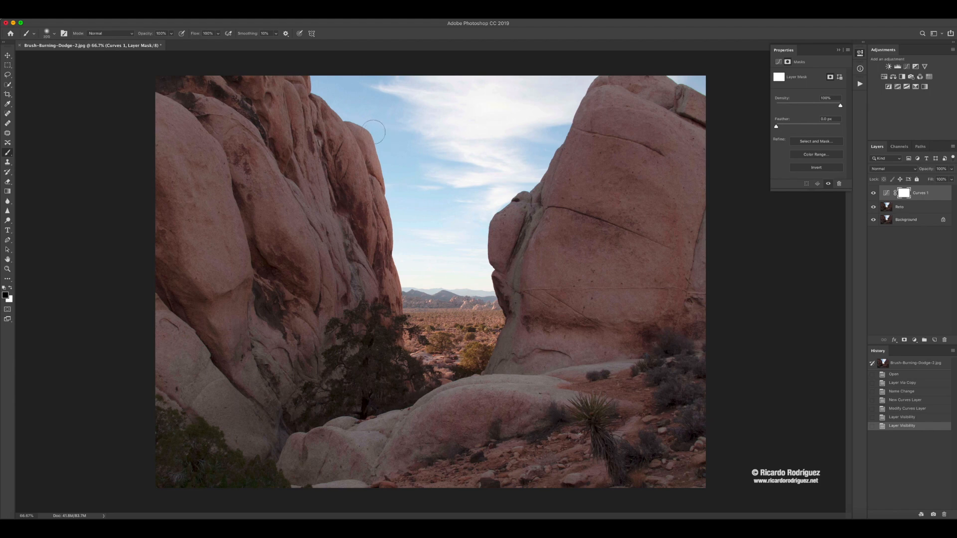
{"action": "key", "text": "]"}
{"action": "mouse_move", "coordinate": [448, 129]}
{"action": "left_mouse_down"}
{"action": "mouse_move", "coordinate": [440, 175]}
{"action": "mouse_move", "coordinate": [443, 108]}
{"action": "mouse_move", "coordinate": [447, 166]}
{"action": "mouse_move", "coordinate": [472, 115]}
{"action": "mouse_move", "coordinate": [454, 164]}
{"action": "mouse_move", "coordinate": [403, 86]}
{"action": "mouse_move", "coordinate": [383, 83]}
{"action": "mouse_move", "coordinate": [504, 96]}
{"action": "mouse_move", "coordinate": [487, 123]}
{"action": "mouse_move", "coordinate": [505, 104]}
{"action": "mouse_move", "coordinate": [522, 106]}
{"action": "mouse_move", "coordinate": [483, 143]}
{"action": "left_mouse_up"}
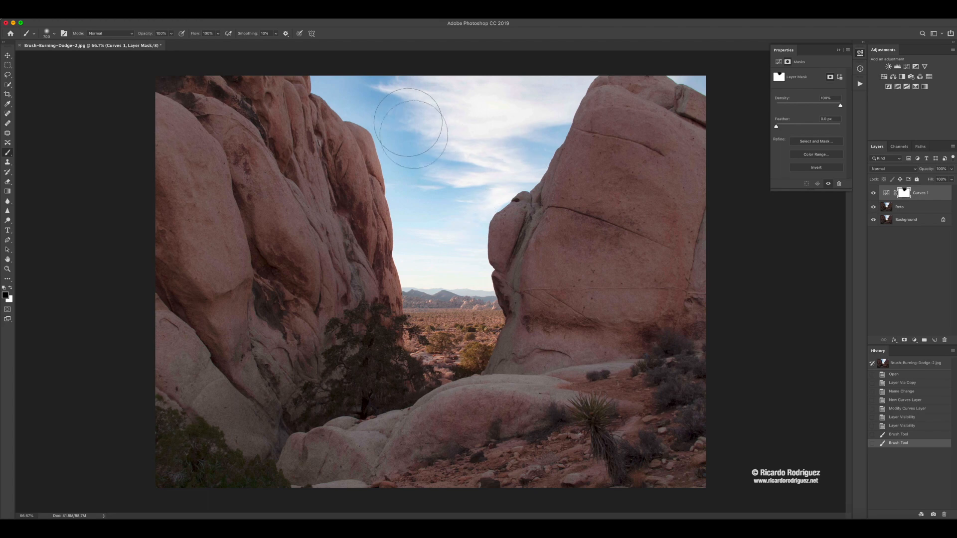
- Mask out the desert and remaining sky between the rocks with a 400 px brush, and inspect the mask on its own
{"action": "key", "text": "bracketleft"}
{"action": "key", "text": "bracketleft"}
{"action": "key", "text": "bracketleft"}
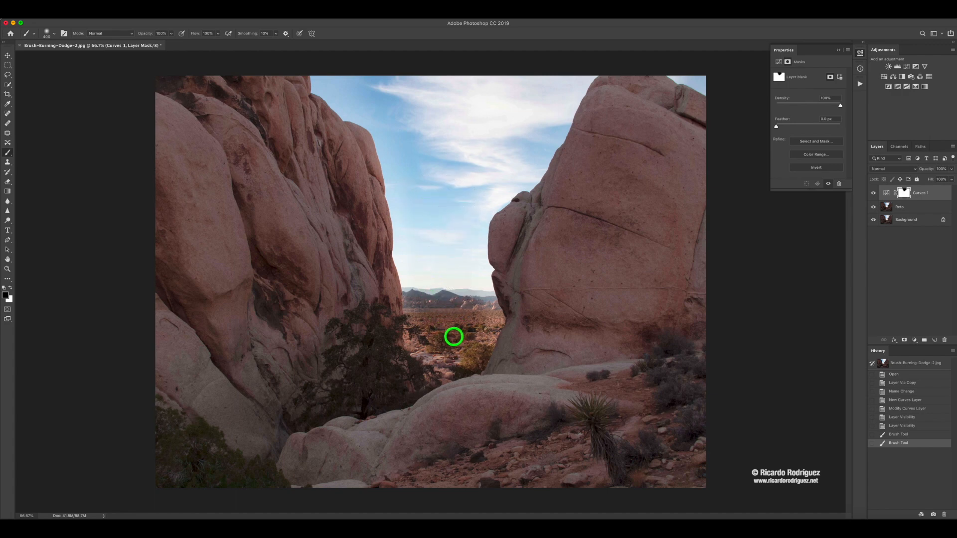
{"action": "mouse_move", "coordinate": [464, 328]}
{"action": "left_mouse_down"}
{"action": "mouse_move", "coordinate": [448, 256]}
{"action": "mouse_move", "coordinate": [462, 175]}
{"action": "mouse_move", "coordinate": [516, 159]}
{"action": "mouse_move", "coordinate": [559, 77]}
{"action": "mouse_move", "coordinate": [544, 93]}
{"action": "mouse_move", "coordinate": [510, 91]}
{"action": "mouse_move", "coordinate": [444, 72]}
{"action": "mouse_move", "coordinate": [475, 91]}
{"action": "mouse_move", "coordinate": [461, 106]}
{"action": "mouse_move", "coordinate": [466, 116]}
{"action": "mouse_move", "coordinate": [486, 113]}
{"action": "mouse_move", "coordinate": [433, 153]}
{"action": "mouse_move", "coordinate": [387, 92]}
{"action": "mouse_move", "coordinate": [346, 80]}
{"action": "left_mouse_up"}
{"action": "mouse_move", "coordinate": [393, 107]}
{"action": "left_mouse_down"}
{"action": "mouse_move", "coordinate": [411, 159]}
{"action": "mouse_move", "coordinate": [432, 309]}
{"action": "mouse_move", "coordinate": [443, 340]}
{"action": "mouse_move", "coordinate": [454, 341]}
{"action": "mouse_move", "coordinate": [471, 315]}
{"action": "mouse_move", "coordinate": [470, 323]}
{"action": "mouse_move", "coordinate": [452, 169]}
{"action": "mouse_move", "coordinate": [525, 88]}
{"action": "left_mouse_up"}
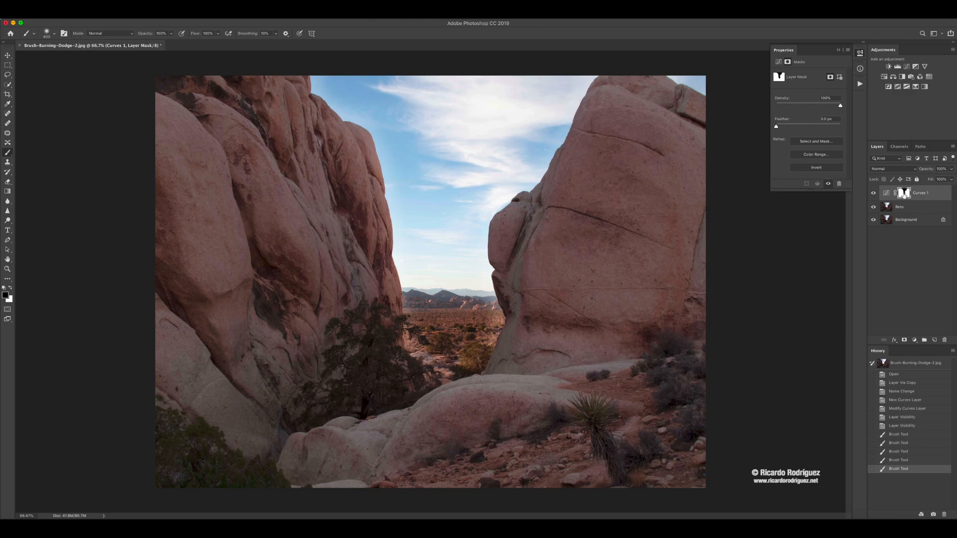
{"action": "left_click", "coordinate": [903, 194], "text": "alt"}
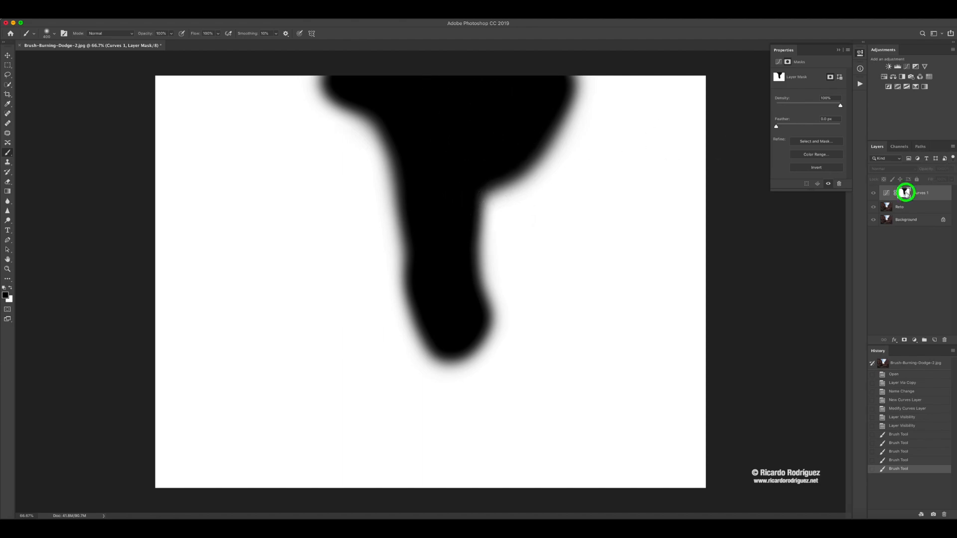
{"action": "left_click", "coordinate": [904, 193], "text": "alt"}
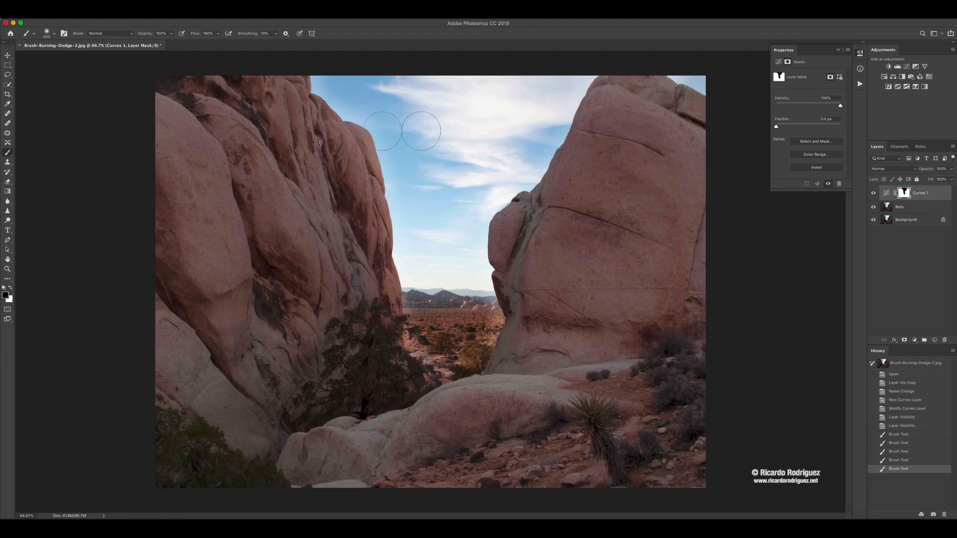
- Reduce the brush to 125 px and paint black on the mask in the sky along the left rock's upper edge
{"action": "key", "text": "super+plus"}
{"action": "key", "text": "super+plus"}
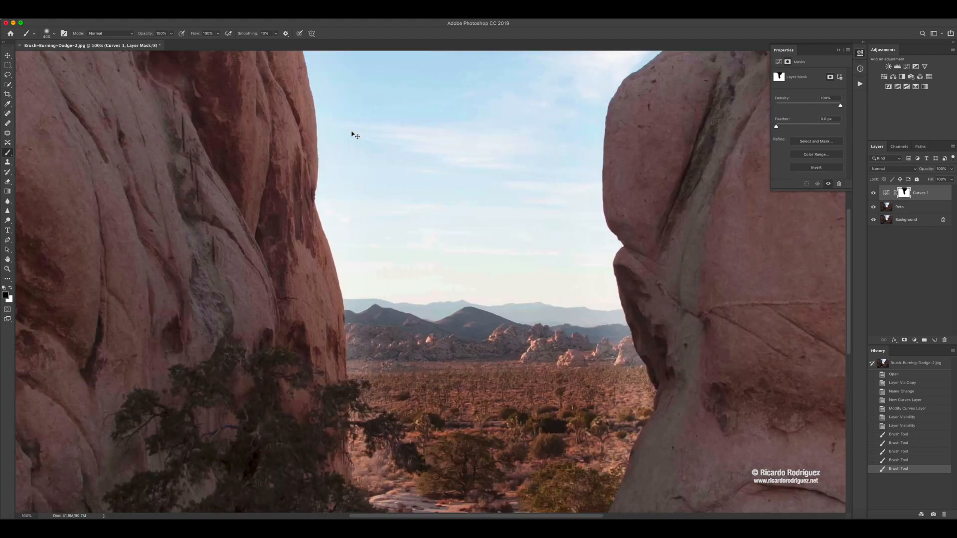
{"action": "left_click_drag", "start_coordinate": [344, 109], "coordinate": [388, 380]}
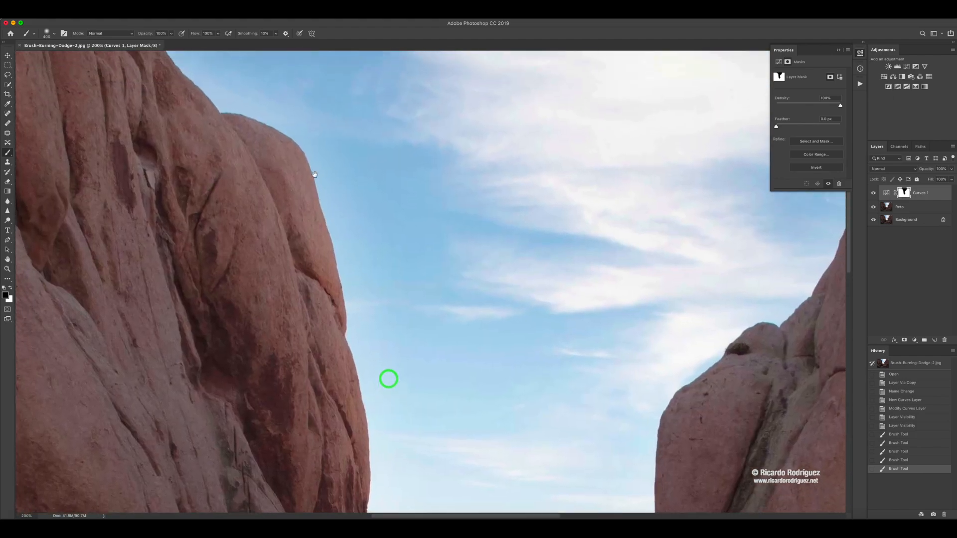
{"action": "left_click_drag", "start_coordinate": [315, 172], "coordinate": [423, 330]}
{"action": "left_click_drag", "start_coordinate": [313, 217], "coordinate": [318, 229]}
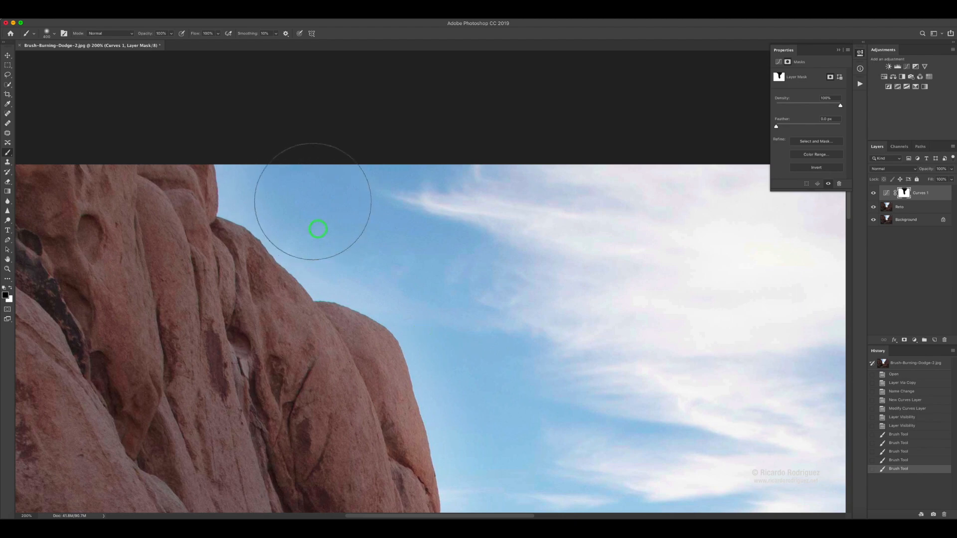
{"action": "key", "text": "bracketleft"}
{"action": "key", "text": "bracketleft"}
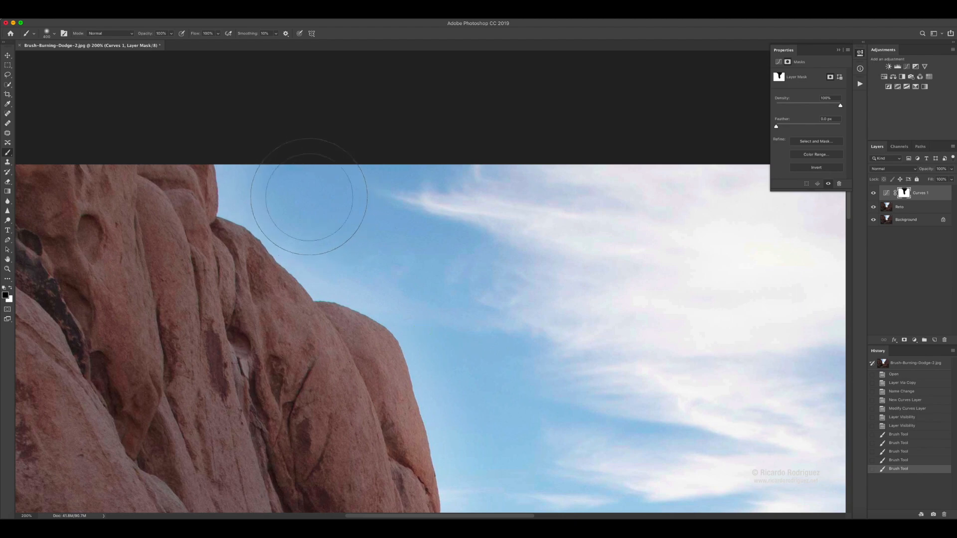
{"action": "key", "text": "bracketleft"}
{"action": "key", "text": "bracketleft"}
{"action": "key", "text": "bracketleft"}
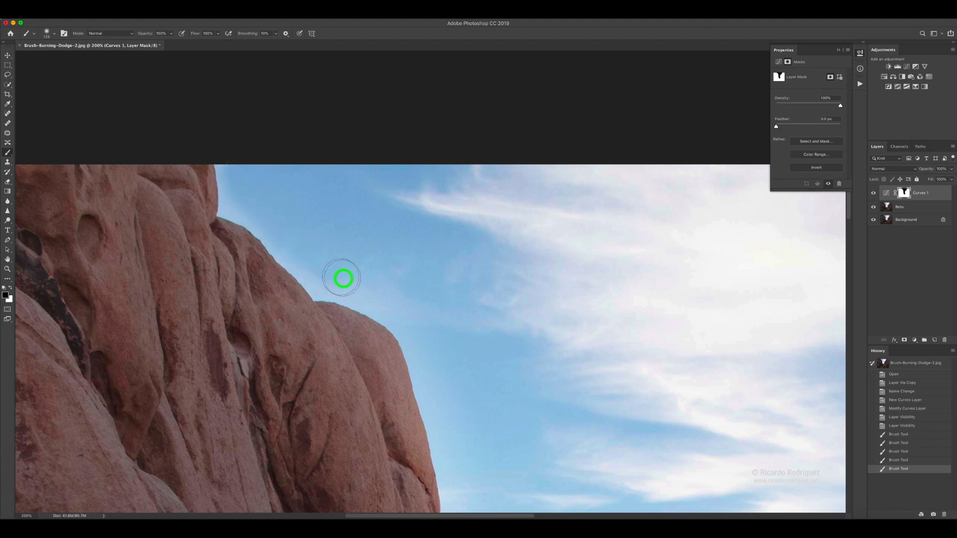
{"action": "mouse_move", "coordinate": [372, 287]}
{"action": "left_mouse_down"}
{"action": "mouse_move", "coordinate": [410, 310]}
{"action": "mouse_move", "coordinate": [292, 152]}
{"action": "left_mouse_up"}
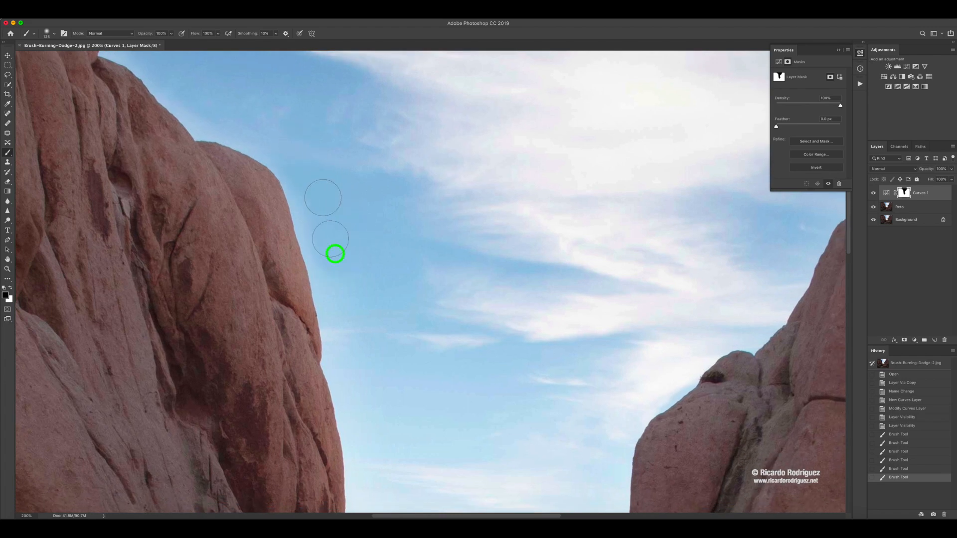
{"action": "left_click_drag", "start_coordinate": [351, 366], "coordinate": [362, 356]}
{"action": "mouse_move", "coordinate": [362, 357]}
{"action": "left_mouse_down"}
{"action": "mouse_move", "coordinate": [373, 331]}
{"action": "mouse_move", "coordinate": [332, 180]}
{"action": "left_mouse_up"}
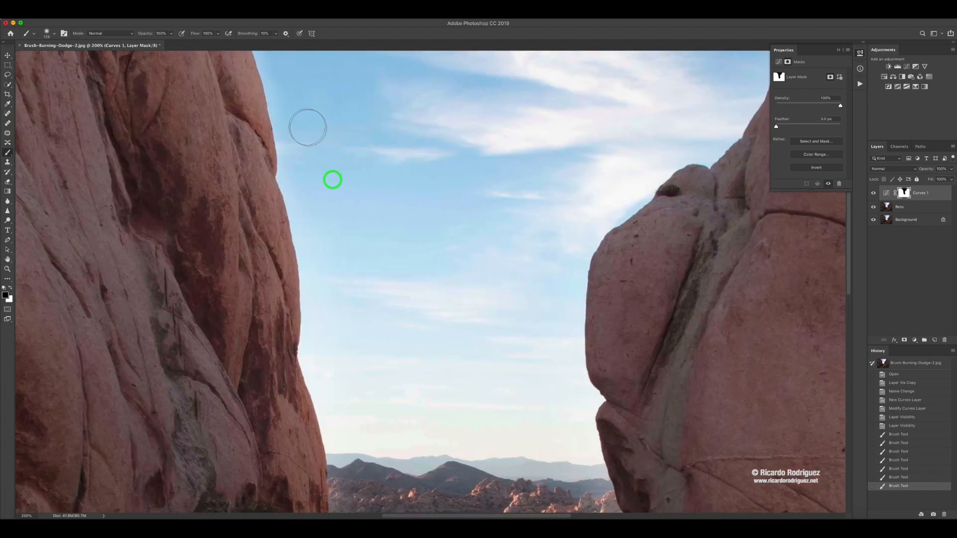
- Continue masking in black down the left rock's lower edge, past the distant mountains to the desert beside the tree
{"action": "left_click_drag", "start_coordinate": [307, 128], "coordinate": [308, 164]}
{"action": "mouse_move", "coordinate": [309, 200]}
{"action": "left_mouse_down"}
{"action": "mouse_move", "coordinate": [342, 430]}
{"action": "mouse_move", "coordinate": [344, 374]}
{"action": "mouse_move", "coordinate": [301, 133]}
{"action": "mouse_move", "coordinate": [315, 256]}
{"action": "left_mouse_up"}
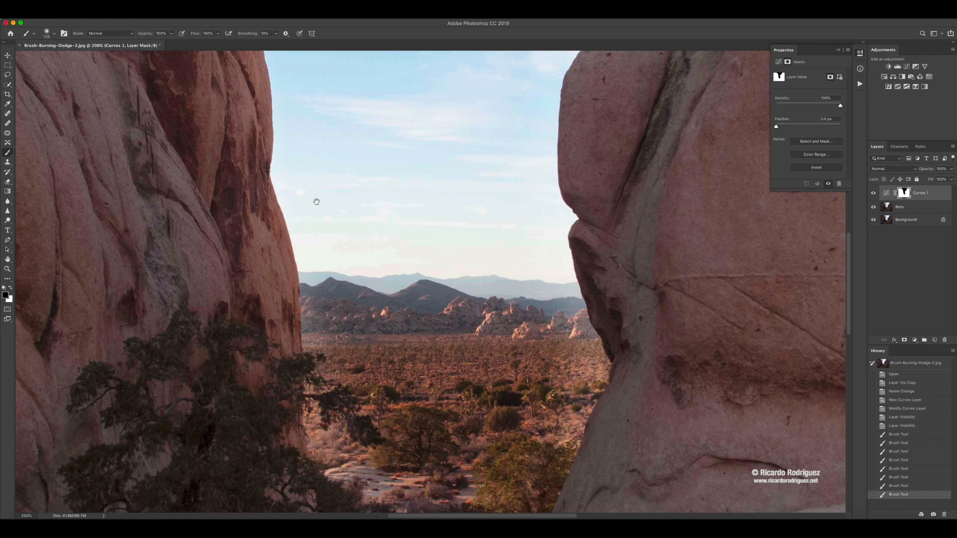
{"action": "left_click_drag", "start_coordinate": [316, 201], "coordinate": [325, 243]}
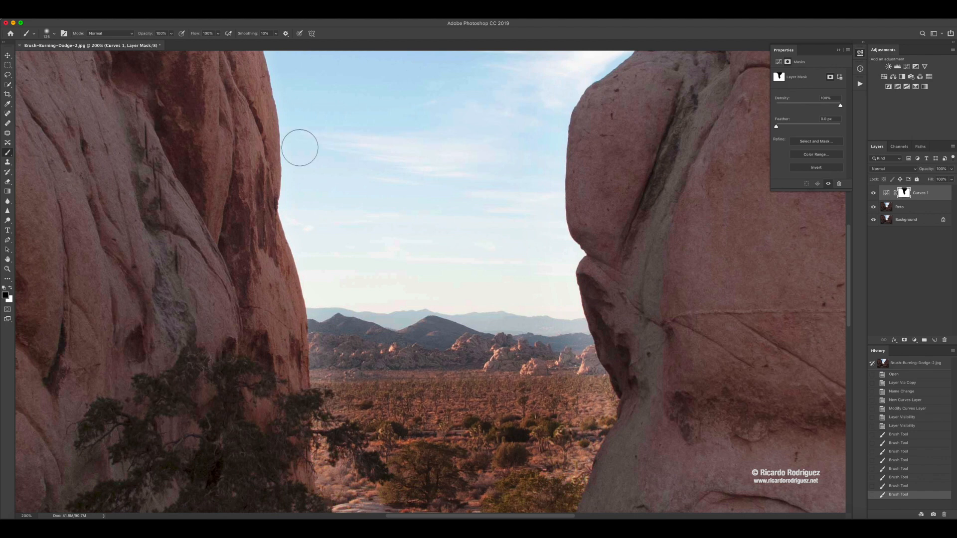
{"action": "left_click_drag", "start_coordinate": [309, 171], "coordinate": [279, 190]}
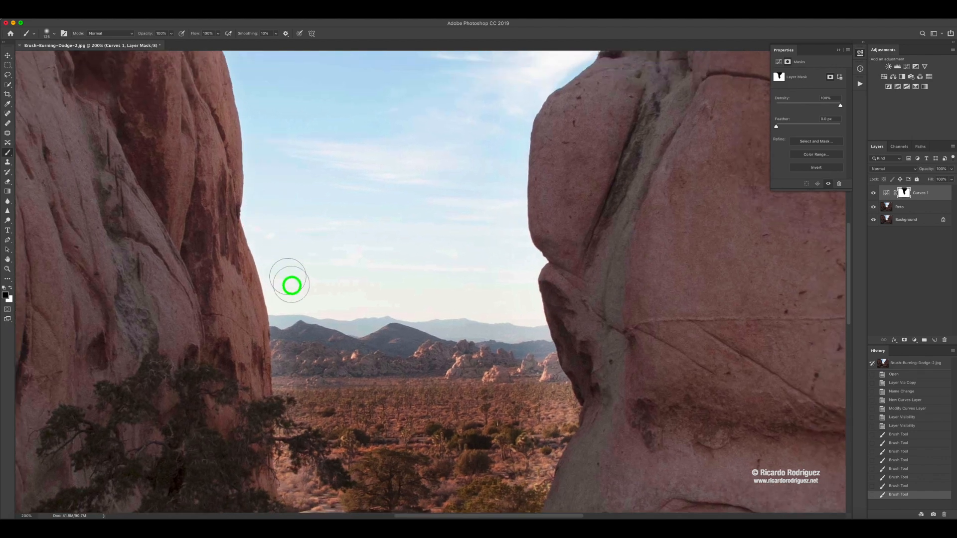
{"action": "mouse_move", "coordinate": [291, 285]}
{"action": "left_mouse_down"}
{"action": "mouse_move", "coordinate": [305, 333]}
{"action": "mouse_move", "coordinate": [298, 295]}
{"action": "mouse_move", "coordinate": [297, 356]}
{"action": "left_mouse_up"}
{"action": "scroll", "coordinate": [297, 162], "scroll_direction": "down", "scroll_amount": 10}
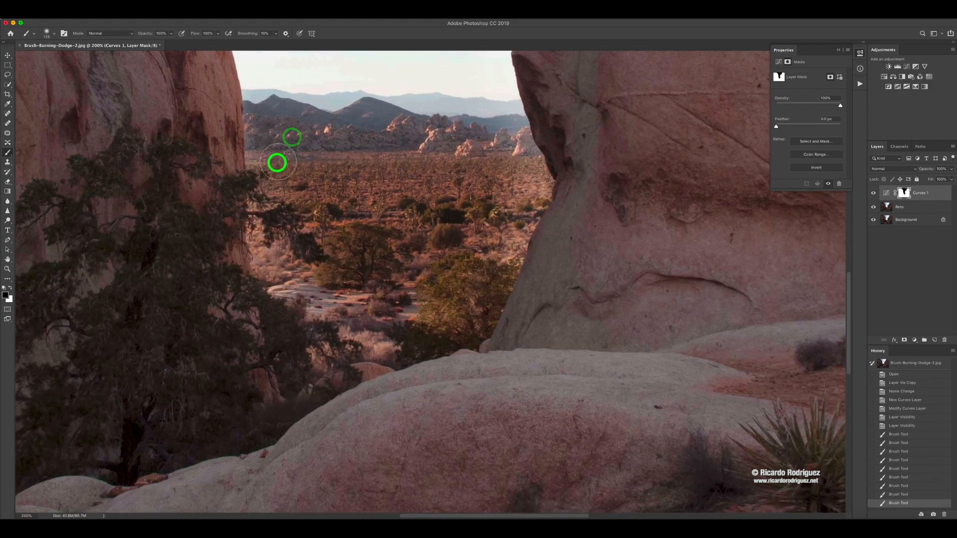
{"action": "mouse_move", "coordinate": [277, 163]}
{"action": "left_mouse_down"}
{"action": "mouse_move", "coordinate": [290, 181]}
{"action": "mouse_move", "coordinate": [279, 221]}
{"action": "mouse_move", "coordinate": [294, 272]}
{"action": "mouse_move", "coordinate": [271, 261]}
{"action": "mouse_move", "coordinate": [270, 237]}
{"action": "mouse_move", "coordinate": [322, 315]}
{"action": "mouse_move", "coordinate": [321, 302]}
{"action": "mouse_move", "coordinate": [386, 336]}
{"action": "mouse_move", "coordinate": [373, 347]}
{"action": "mouse_move", "coordinate": [446, 300]}
{"action": "mouse_move", "coordinate": [479, 266]}
{"action": "mouse_move", "coordinate": [419, 294]}
{"action": "mouse_move", "coordinate": [452, 251]}
{"action": "mouse_move", "coordinate": [487, 263]}
{"action": "mouse_move", "coordinate": [500, 235]}
{"action": "mouse_move", "coordinate": [473, 246]}
{"action": "mouse_move", "coordinate": [372, 208]}
{"action": "mouse_move", "coordinate": [390, 213]}
{"action": "mouse_move", "coordinate": [399, 193]}
{"action": "mouse_move", "coordinate": [210, 284]}
{"action": "left_mouse_up"}
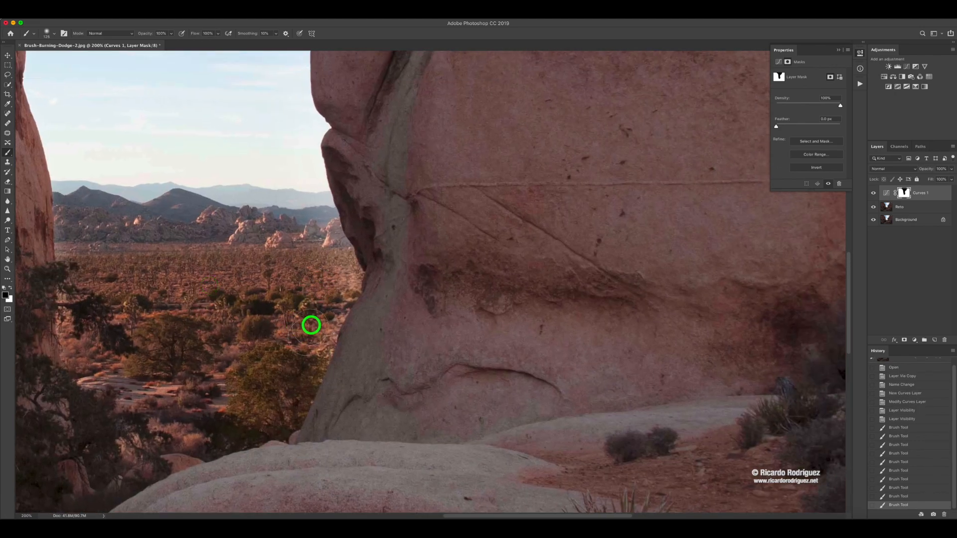
- Mask the desert and sky along the right rock's lower edge in black, and restore its small upper knob in white
{"action": "mouse_move", "coordinate": [311, 325]}
{"action": "left_mouse_down"}
{"action": "mouse_move", "coordinate": [316, 250]}
{"action": "mouse_move", "coordinate": [302, 314]}
{"action": "mouse_move", "coordinate": [323, 280]}
{"action": "mouse_move", "coordinate": [286, 159]}
{"action": "mouse_move", "coordinate": [291, 216]}
{"action": "left_mouse_up"}
{"action": "left_click_drag", "start_coordinate": [286, 212], "coordinate": [284, 316]}
{"action": "mouse_move", "coordinate": [291, 273]}
{"action": "left_mouse_down"}
{"action": "mouse_move", "coordinate": [295, 234]}
{"action": "mouse_move", "coordinate": [285, 136]}
{"action": "mouse_move", "coordinate": [282, 371]}
{"action": "left_mouse_up"}
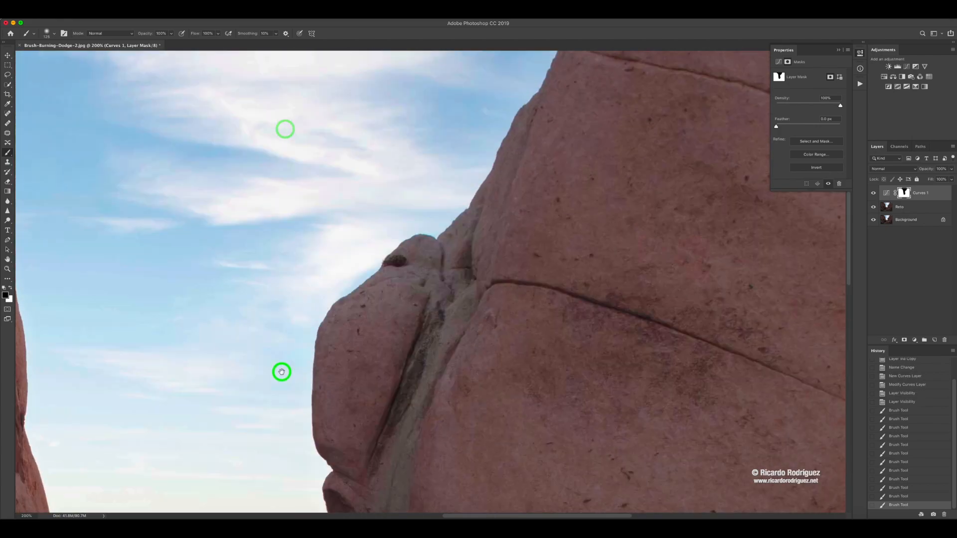
{"action": "mouse_move", "coordinate": [277, 408]}
{"action": "left_mouse_down"}
{"action": "mouse_move", "coordinate": [298, 308]}
{"action": "mouse_move", "coordinate": [308, 288]}
{"action": "mouse_move", "coordinate": [342, 279]}
{"action": "mouse_move", "coordinate": [348, 254]}
{"action": "mouse_move", "coordinate": [272, 385]}
{"action": "mouse_move", "coordinate": [361, 314]}
{"action": "left_mouse_up"}
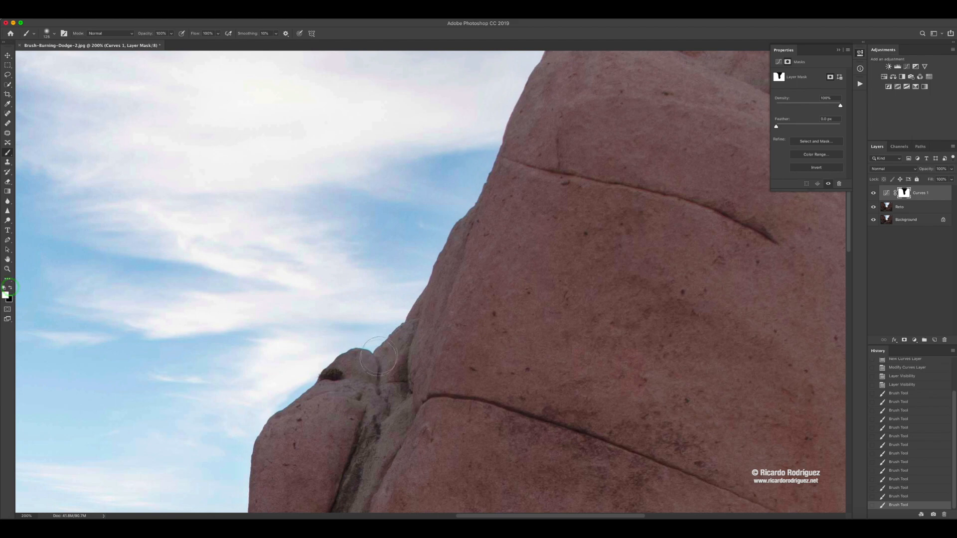
{"action": "mouse_move", "coordinate": [369, 372]}
{"action": "left_mouse_down"}
{"action": "mouse_move", "coordinate": [343, 370]}
{"action": "mouse_move", "coordinate": [353, 382]}
{"action": "mouse_move", "coordinate": [357, 369]}
{"action": "mouse_move", "coordinate": [324, 390]}
{"action": "mouse_move", "coordinate": [366, 361]}
{"action": "mouse_move", "coordinate": [353, 374]}
{"action": "mouse_move", "coordinate": [397, 353]}
{"action": "left_mouse_up"}
{"action": "key", "text": "x"}
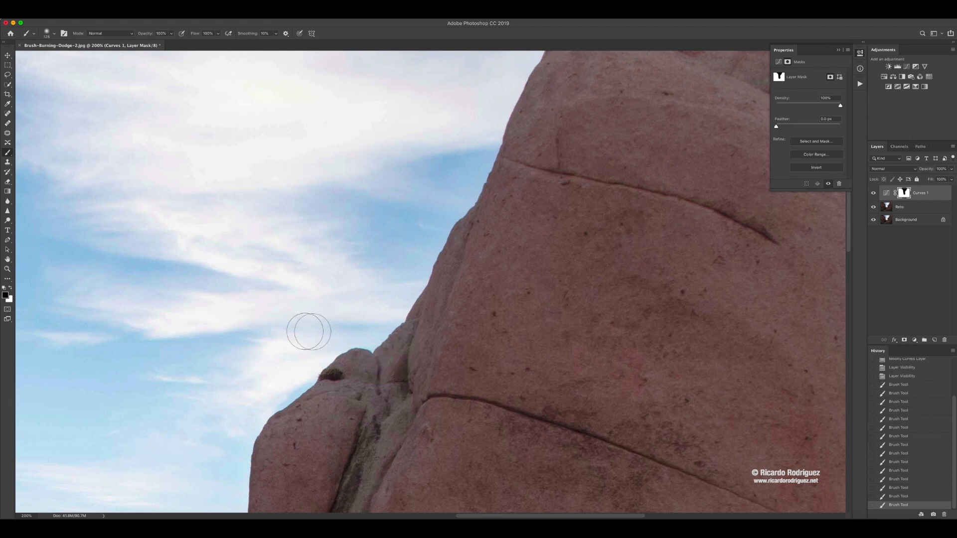
- Reduce the brush size and paint black on the mask in the sky along the right rock's top edge
{"action": "mouse_move", "coordinate": [305, 331]}
{"action": "left_mouse_down"}
{"action": "mouse_move", "coordinate": [367, 320]}
{"action": "mouse_move", "coordinate": [382, 307]}
{"action": "mouse_move", "coordinate": [438, 195]}
{"action": "mouse_move", "coordinate": [373, 297]}
{"action": "mouse_move", "coordinate": [319, 411]}
{"action": "mouse_move", "coordinate": [302, 476]}
{"action": "mouse_move", "coordinate": [463, 177]}
{"action": "left_mouse_up"}
{"action": "key", "text": "space"}
{"action": "key", "text": "space"}
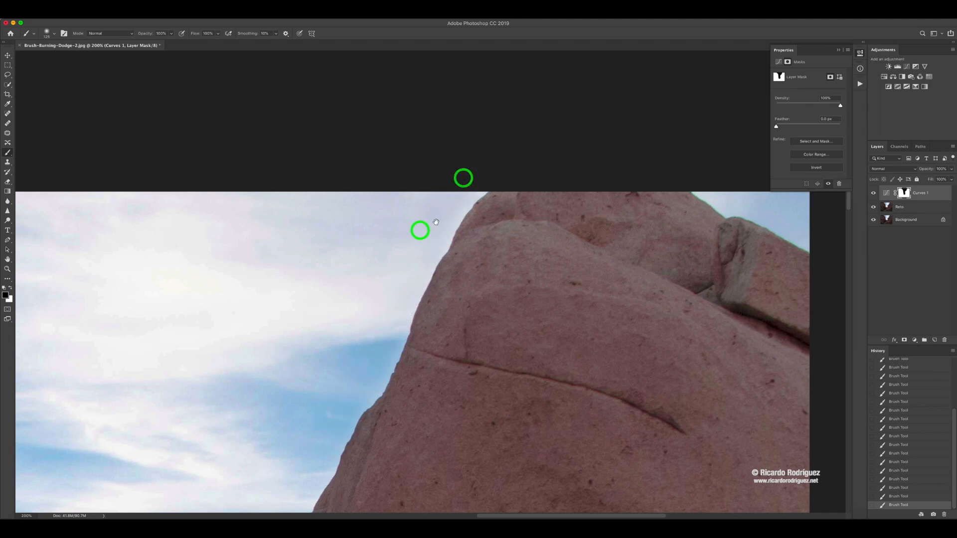
{"action": "mouse_move", "coordinate": [418, 229]}
{"action": "left_mouse_down"}
{"action": "mouse_move", "coordinate": [233, 310]}
{"action": "mouse_move", "coordinate": [259, 296]}
{"action": "left_mouse_up"}
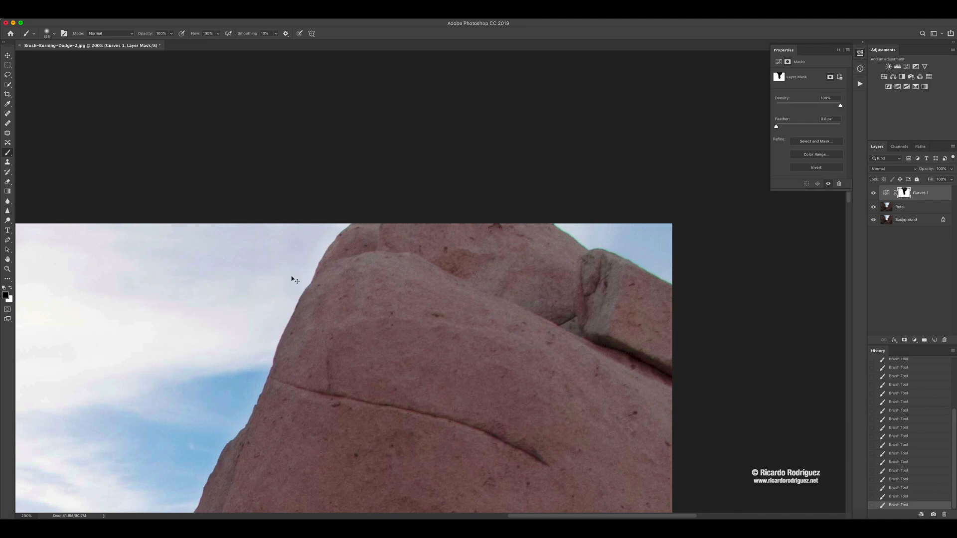
{"action": "key", "text": "super+equal"}
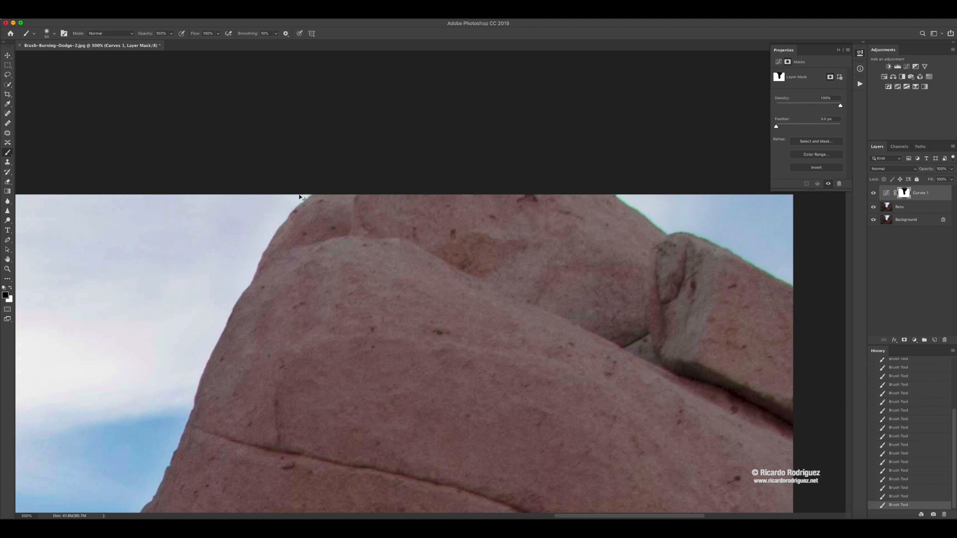
{"action": "key", "text": "super+plus"}
{"action": "left_click_drag", "start_coordinate": [286, 196], "coordinate": [387, 210]}
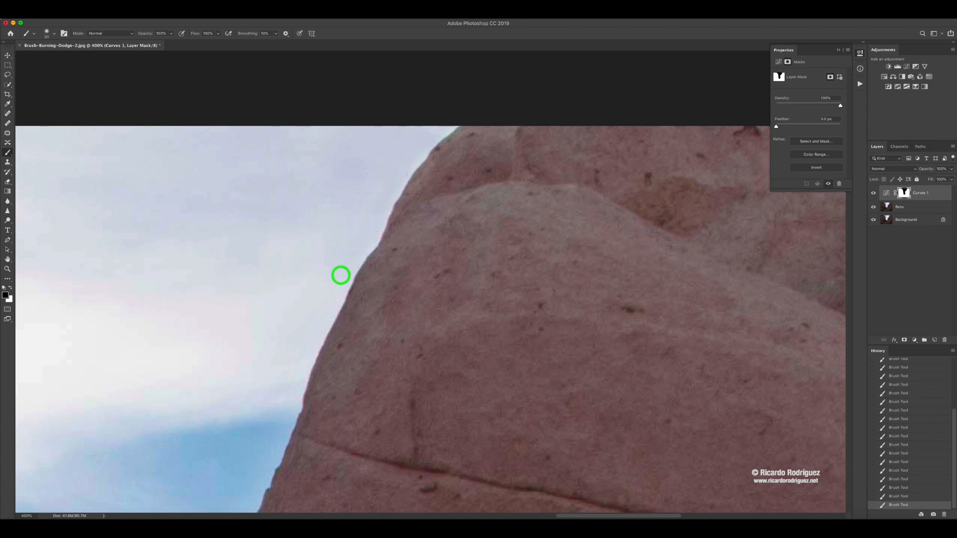
- Continue masking the sky in black down the right rock's slope to the small knob with the bush
{"action": "scroll", "coordinate": [396, 202], "scroll_direction": "down", "scroll_amount": 5}
{"action": "scroll", "coordinate": [395, 202], "scroll_direction": "left", "scroll_amount": 3}
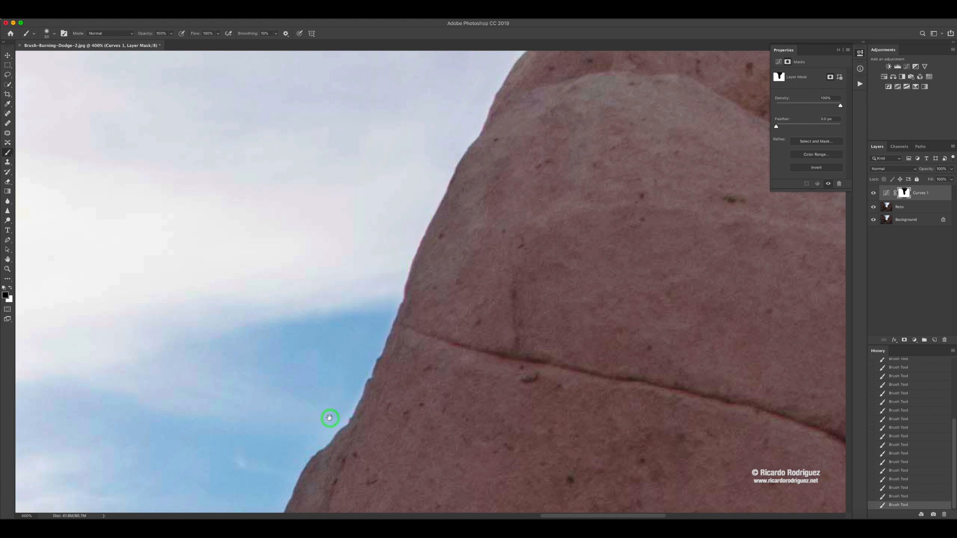
{"action": "left_click_drag", "start_coordinate": [330, 418], "coordinate": [408, 167]}
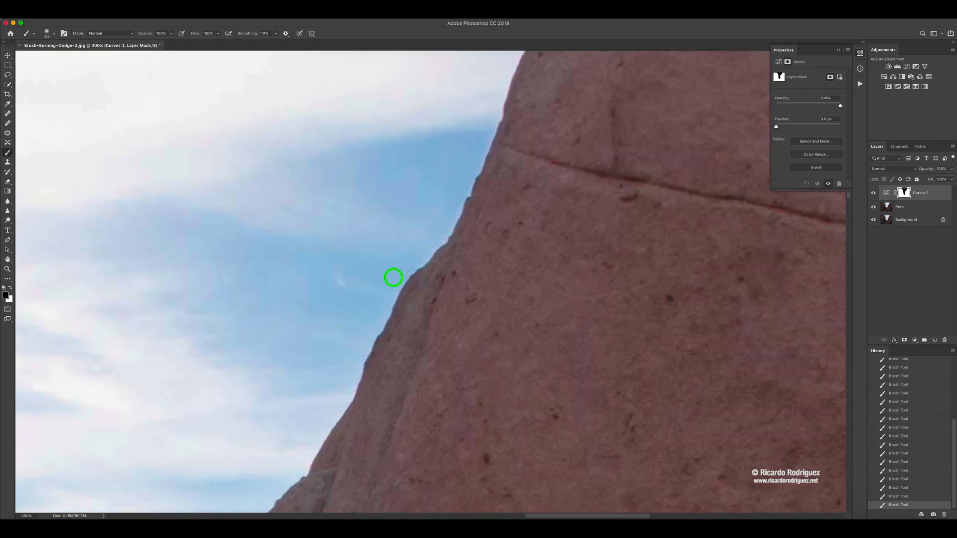
{"action": "left_click_drag", "start_coordinate": [440, 239], "coordinate": [480, 181]}
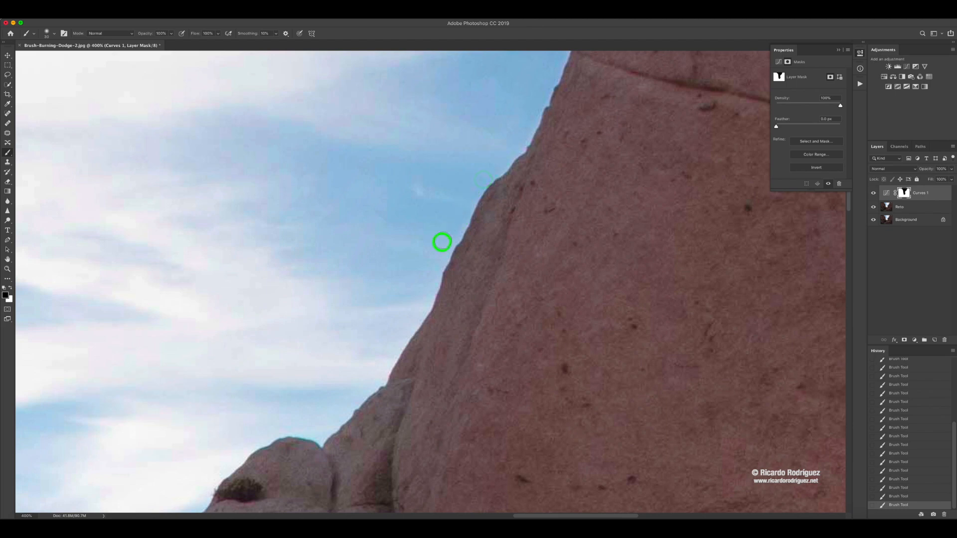
{"action": "left_click_drag", "start_coordinate": [422, 244], "coordinate": [494, 121]}
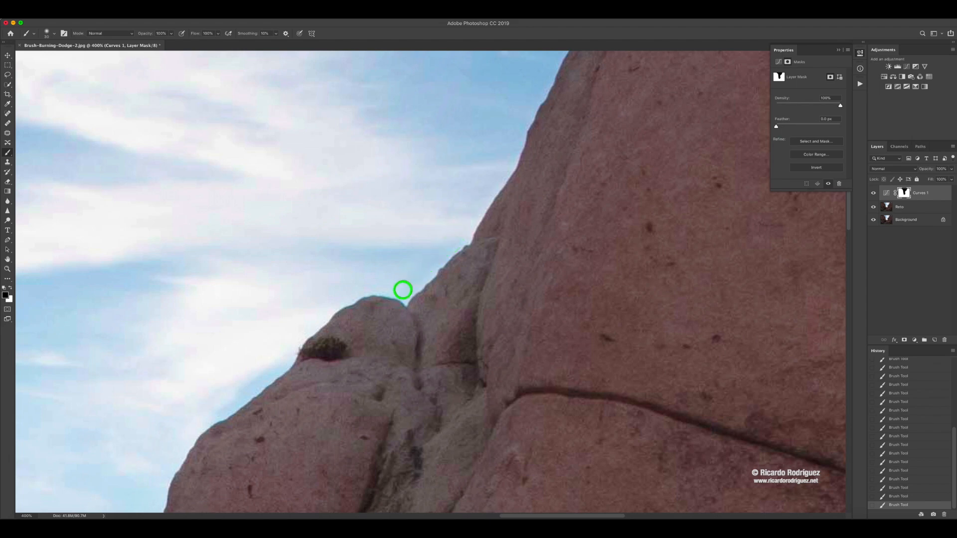
{"action": "left_click_drag", "start_coordinate": [357, 286], "coordinate": [490, 216]}
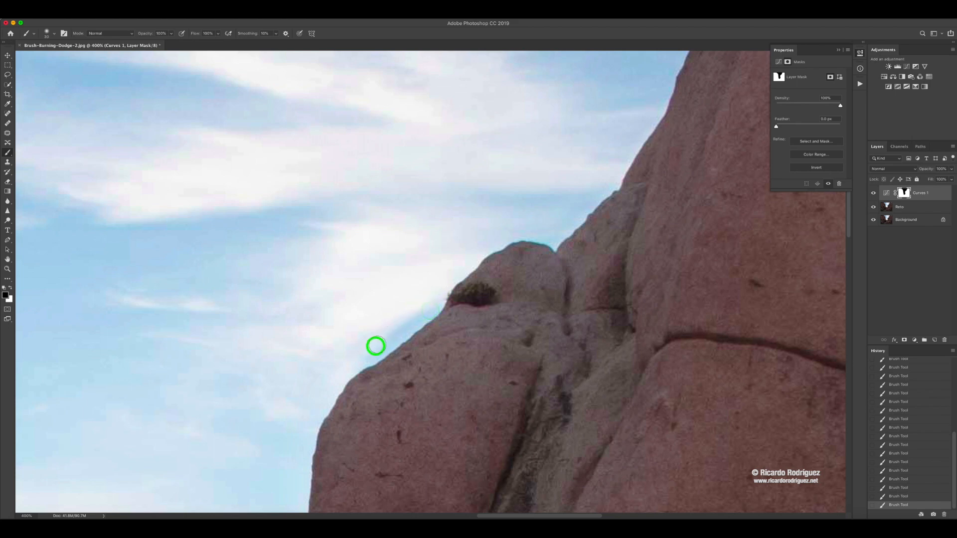
- Mask along the right rock's lower bulge and overhang in black down to the desert, touching up the bulge's edge in white
{"action": "mouse_move", "coordinate": [377, 345]}
{"action": "left_mouse_down"}
{"action": "mouse_move", "coordinate": [513, 180]}
{"action": "mouse_move", "coordinate": [459, 211]}
{"action": "mouse_move", "coordinate": [436, 275]}
{"action": "left_mouse_up"}
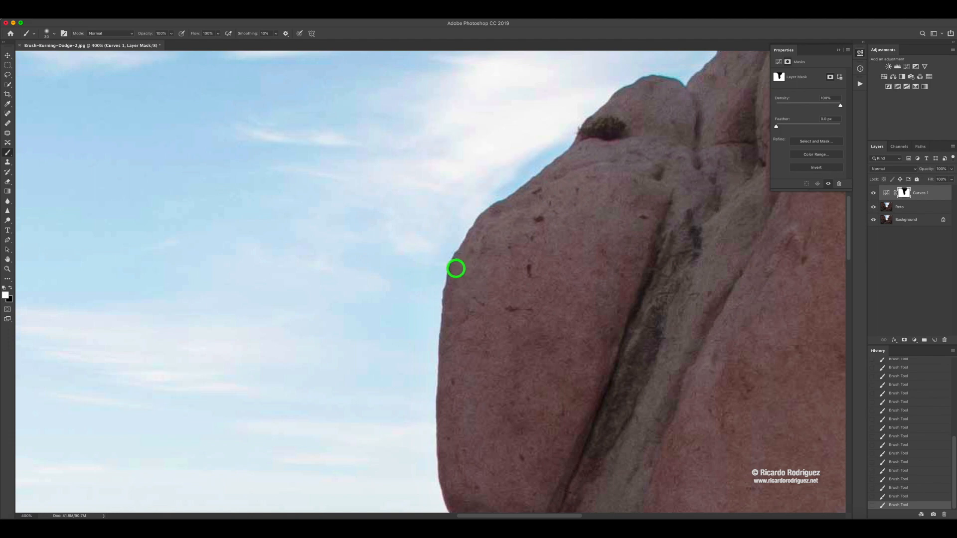
{"action": "key", "text": "x"}
{"action": "mouse_move", "coordinate": [431, 339]}
{"action": "left_mouse_down"}
{"action": "mouse_move", "coordinate": [444, 155]}
{"action": "mouse_move", "coordinate": [441, 315]}
{"action": "mouse_move", "coordinate": [476, 373]}
{"action": "mouse_move", "coordinate": [462, 391]}
{"action": "mouse_move", "coordinate": [481, 276]}
{"action": "mouse_move", "coordinate": [474, 313]}
{"action": "mouse_move", "coordinate": [509, 442]}
{"action": "mouse_move", "coordinate": [493, 424]}
{"action": "mouse_move", "coordinate": [490, 434]}
{"action": "mouse_move", "coordinate": [487, 405]}
{"action": "mouse_move", "coordinate": [509, 454]}
{"action": "left_mouse_up"}
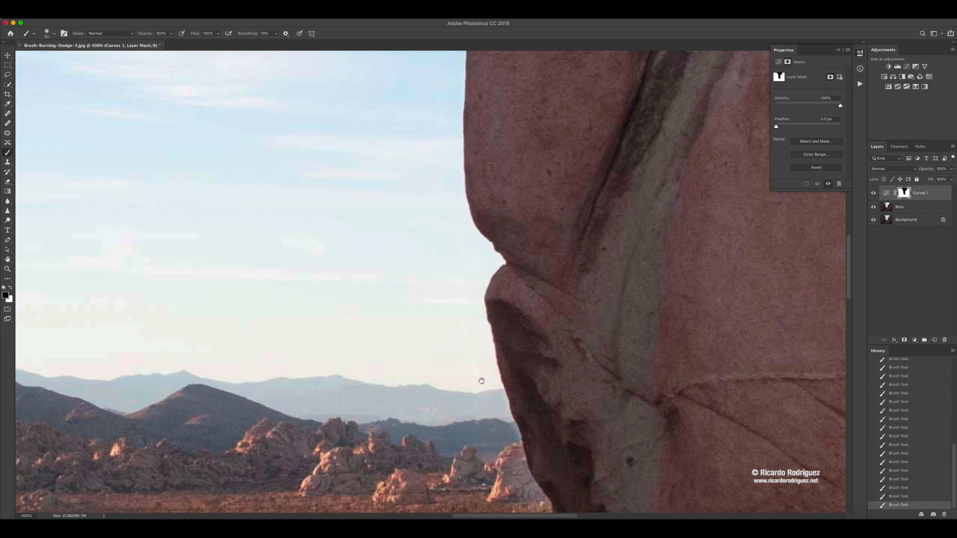
{"action": "left_click_drag", "start_coordinate": [480, 380], "coordinate": [450, 192]}
{"action": "mouse_move", "coordinate": [472, 240]}
{"action": "left_mouse_down"}
{"action": "mouse_move", "coordinate": [487, 295]}
{"action": "mouse_move", "coordinate": [485, 285]}
{"action": "mouse_move", "coordinate": [477, 292]}
{"action": "mouse_move", "coordinate": [495, 292]}
{"action": "mouse_move", "coordinate": [491, 277]}
{"action": "mouse_move", "coordinate": [514, 331]}
{"action": "mouse_move", "coordinate": [502, 314]}
{"action": "mouse_move", "coordinate": [510, 358]}
{"action": "mouse_move", "coordinate": [503, 344]}
{"action": "mouse_move", "coordinate": [514, 369]}
{"action": "mouse_move", "coordinate": [522, 345]}
{"action": "mouse_move", "coordinate": [515, 327]}
{"action": "mouse_move", "coordinate": [529, 369]}
{"action": "mouse_move", "coordinate": [523, 388]}
{"action": "mouse_move", "coordinate": [512, 360]}
{"action": "mouse_move", "coordinate": [508, 381]}
{"action": "mouse_move", "coordinate": [500, 375]}
{"action": "mouse_move", "coordinate": [523, 397]}
{"action": "left_mouse_up"}
{"action": "scroll", "coordinate": [522, 331], "scroll_direction": "down", "scroll_amount": 1}
{"action": "scroll", "coordinate": [522, 331], "scroll_direction": "down", "scroll_amount": 5}
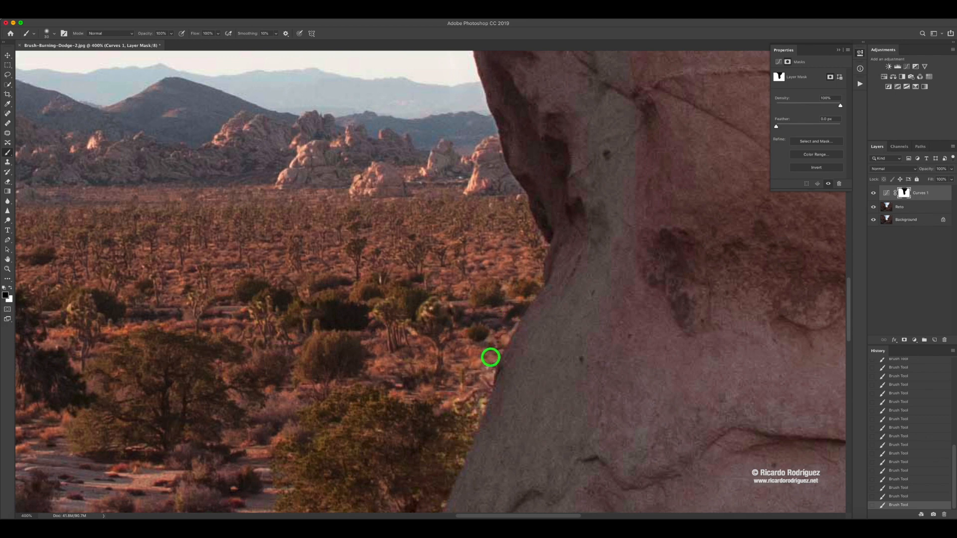
{"action": "scroll", "coordinate": [491, 352], "scroll_direction": "down", "scroll_amount": 5}
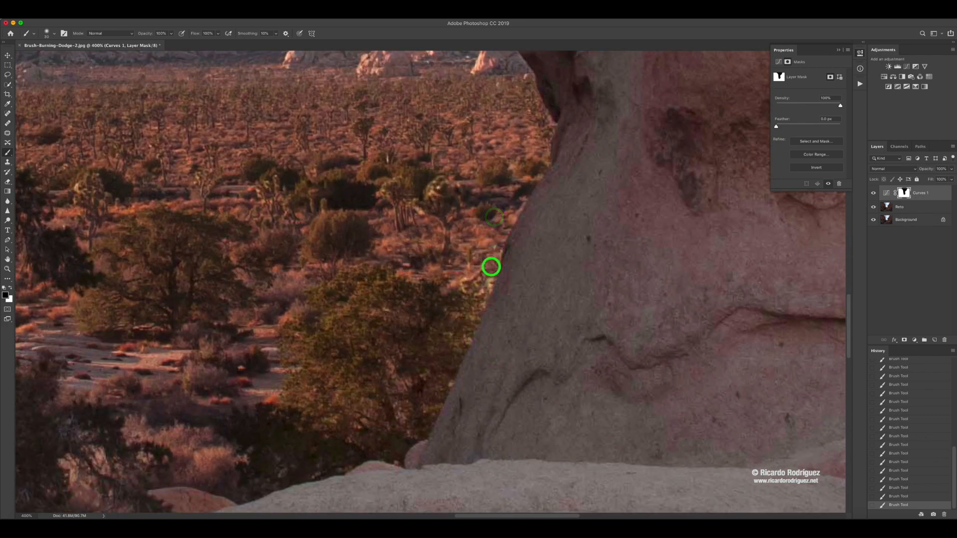
- Paint black on the mask along the left rock's lower edge, from the desert tree up past the distant mountains into the sky
{"action": "left_click_drag", "start_coordinate": [414, 255], "coordinate": [574, 226]}
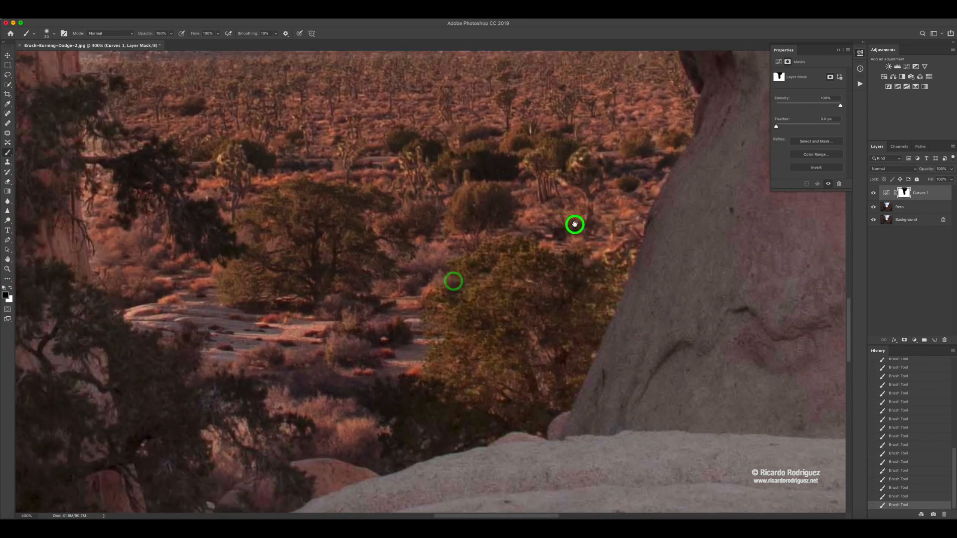
{"action": "left_click_drag", "start_coordinate": [394, 278], "coordinate": [525, 270]}
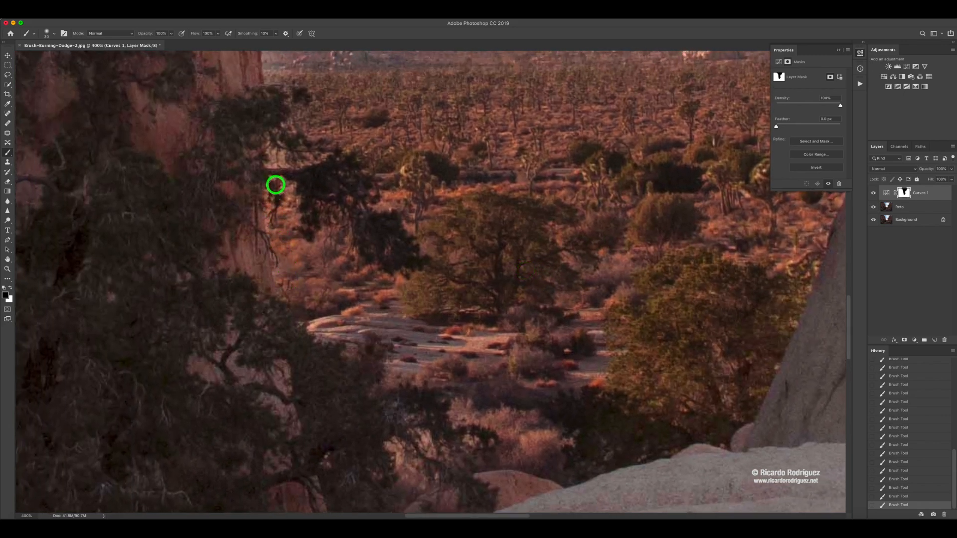
{"action": "left_click_drag", "start_coordinate": [284, 156], "coordinate": [376, 239]}
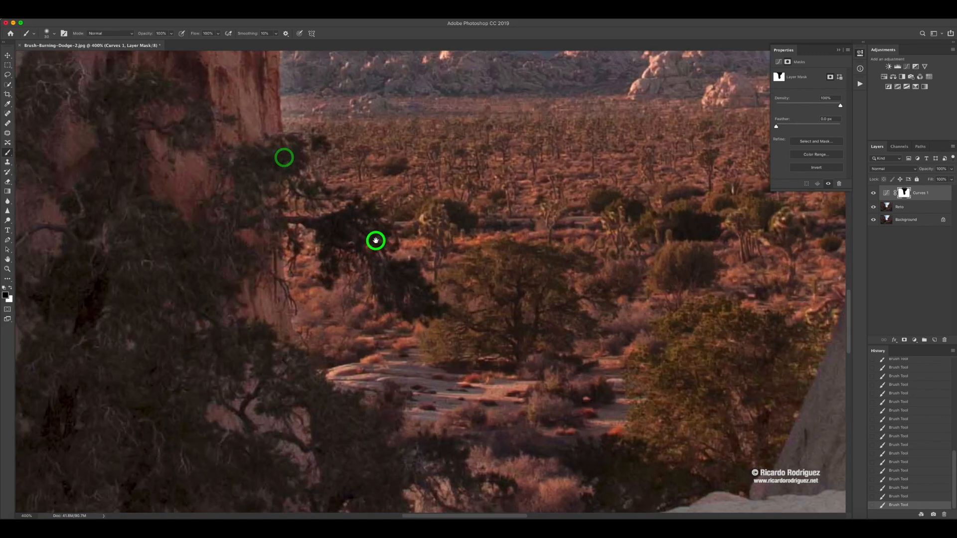
{"action": "mouse_move", "coordinate": [336, 167]}
{"action": "left_mouse_down"}
{"action": "mouse_move", "coordinate": [337, 178]}
{"action": "mouse_move", "coordinate": [330, 120]}
{"action": "left_mouse_up"}
{"action": "left_click_drag", "start_coordinate": [348, 199], "coordinate": [351, 257]}
{"action": "mouse_move", "coordinate": [339, 295]}
{"action": "left_mouse_down"}
{"action": "mouse_move", "coordinate": [332, 162]}
{"action": "mouse_move", "coordinate": [366, 339]}
{"action": "left_mouse_up"}
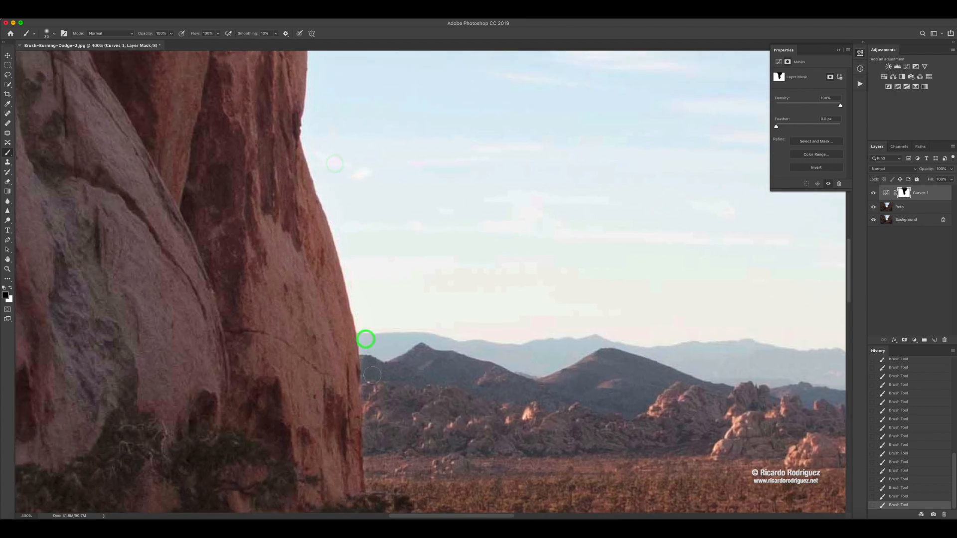
{"action": "mouse_move", "coordinate": [370, 381]}
{"action": "left_mouse_down"}
{"action": "mouse_move", "coordinate": [349, 254]}
{"action": "mouse_move", "coordinate": [309, 119]}
{"action": "mouse_move", "coordinate": [351, 141]}
{"action": "mouse_move", "coordinate": [358, 302]}
{"action": "mouse_move", "coordinate": [403, 480]}
{"action": "mouse_move", "coordinate": [365, 478]}
{"action": "mouse_move", "coordinate": [369, 344]}
{"action": "mouse_move", "coordinate": [357, 253]}
{"action": "mouse_move", "coordinate": [384, 276]}
{"action": "mouse_move", "coordinate": [448, 434]}
{"action": "left_mouse_up"}
{"action": "mouse_move", "coordinate": [429, 472]}
{"action": "left_mouse_down"}
{"action": "mouse_move", "coordinate": [410, 354]}
{"action": "mouse_move", "coordinate": [382, 277]}
{"action": "mouse_move", "coordinate": [380, 195]}
{"action": "left_mouse_up"}
{"action": "mouse_move", "coordinate": [406, 319]}
{"action": "left_mouse_down"}
{"action": "mouse_move", "coordinate": [414, 386]}
{"action": "mouse_move", "coordinate": [380, 235]}
{"action": "mouse_move", "coordinate": [420, 392]}
{"action": "left_mouse_up"}
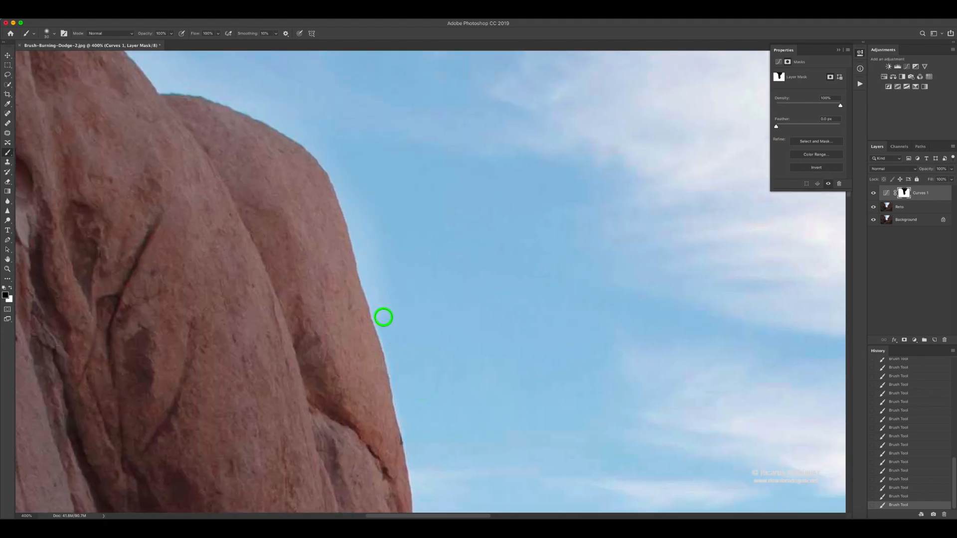
- Mask the bright sky halo in black around the left rock's rounded upper shoulder
{"action": "left_click_drag", "start_coordinate": [376, 296], "coordinate": [355, 208]}
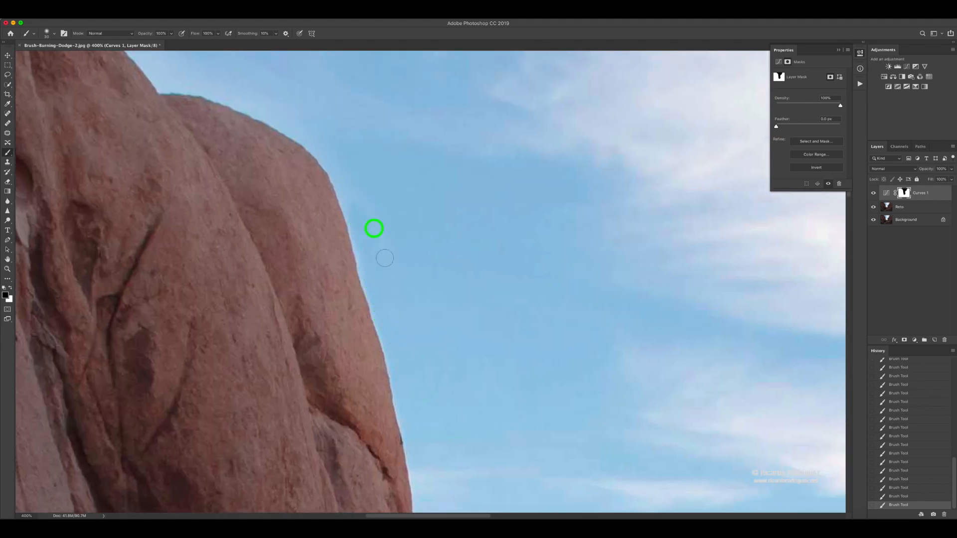
{"action": "left_click_drag", "start_coordinate": [412, 273], "coordinate": [473, 430]}
{"action": "left_click", "coordinate": [445, 424]}
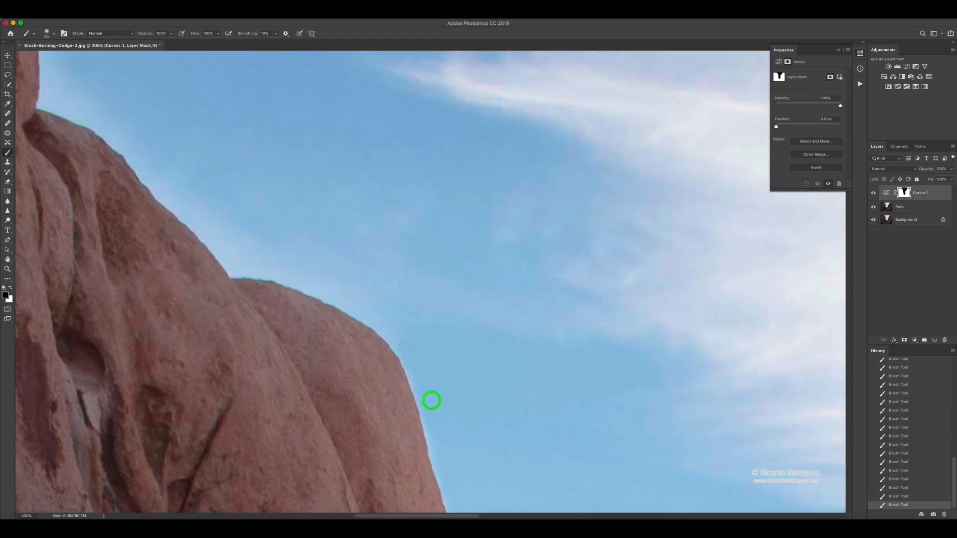
{"action": "left_click_drag", "start_coordinate": [419, 367], "coordinate": [441, 379]}
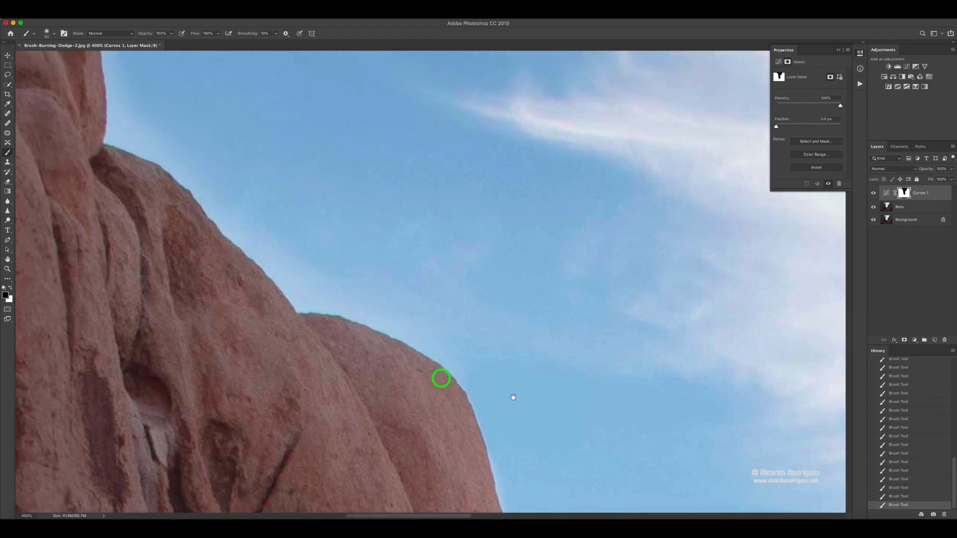
{"action": "left_click", "coordinate": [495, 408]}
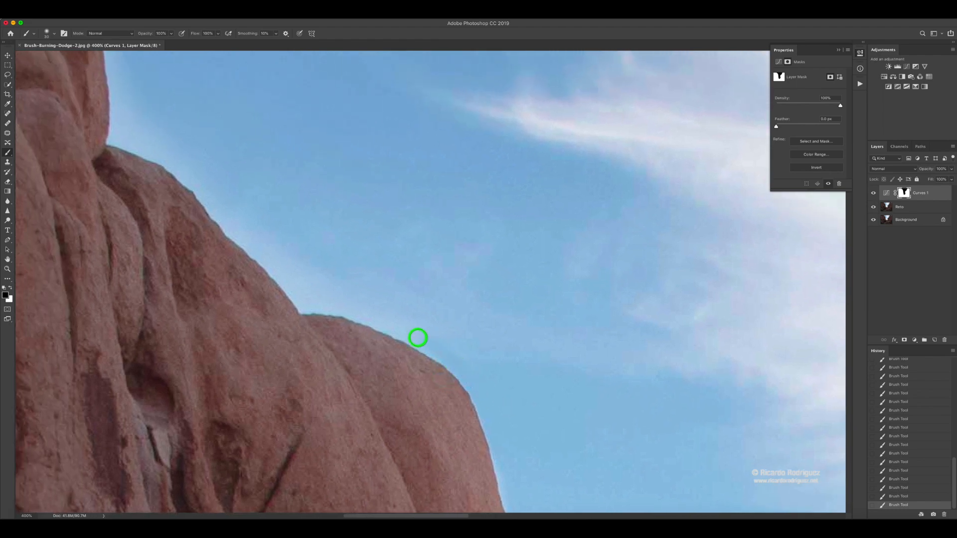
{"action": "left_click_drag", "start_coordinate": [418, 338], "coordinate": [303, 302]}
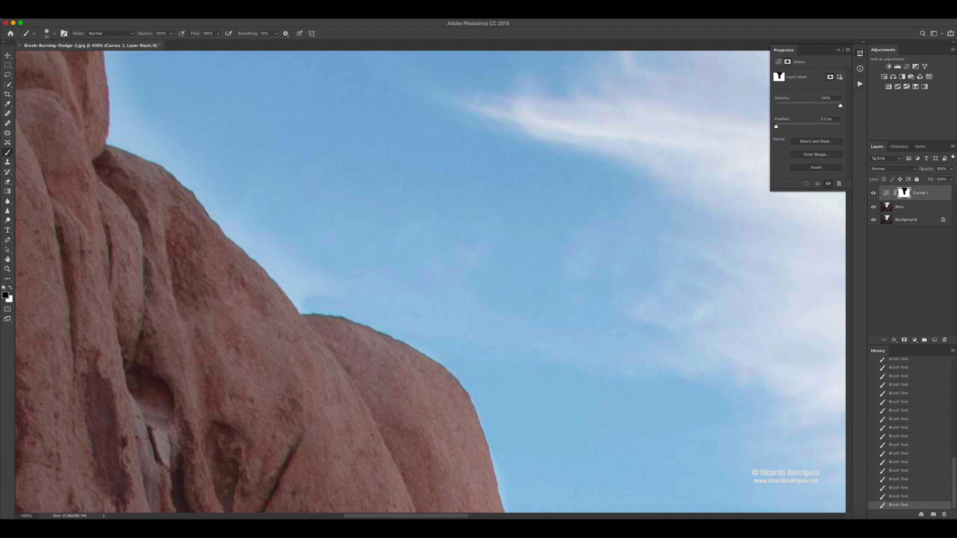
{"action": "mouse_move", "coordinate": [384, 344]}
{"action": "left_mouse_down"}
{"action": "mouse_move", "coordinate": [415, 359]}
{"action": "mouse_move", "coordinate": [354, 331]}
{"action": "mouse_move", "coordinate": [306, 327]}
{"action": "mouse_move", "coordinate": [416, 369]}
{"action": "mouse_move", "coordinate": [464, 401]}
{"action": "mouse_move", "coordinate": [468, 427]}
{"action": "mouse_move", "coordinate": [325, 330]}
{"action": "left_mouse_up"}
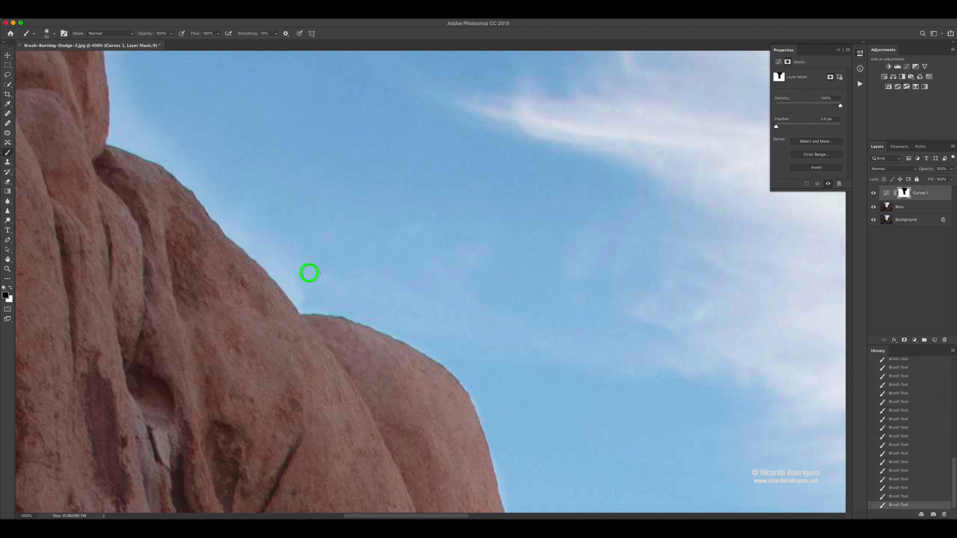
- Continue masking the sky in black up the left rock's slope to the top edge of the photo
{"action": "mouse_move", "coordinate": [309, 272]}
{"action": "left_mouse_down"}
{"action": "mouse_move", "coordinate": [282, 271]}
{"action": "mouse_move", "coordinate": [298, 293]}
{"action": "mouse_move", "coordinate": [231, 218]}
{"action": "mouse_move", "coordinate": [266, 236]}
{"action": "mouse_move", "coordinate": [408, 374]}
{"action": "left_mouse_up"}
{"action": "left_click", "coordinate": [433, 415]}
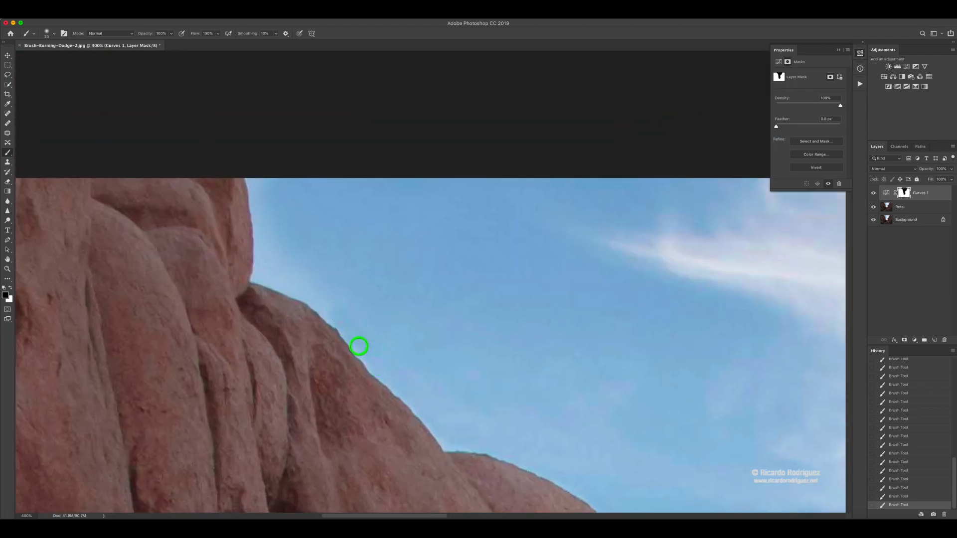
{"action": "mouse_move", "coordinate": [307, 290]}
{"action": "left_mouse_down"}
{"action": "mouse_move", "coordinate": [277, 281]}
{"action": "mouse_move", "coordinate": [261, 239]}
{"action": "left_mouse_up"}
{"action": "left_click_drag", "start_coordinate": [258, 200], "coordinate": [249, 170]}
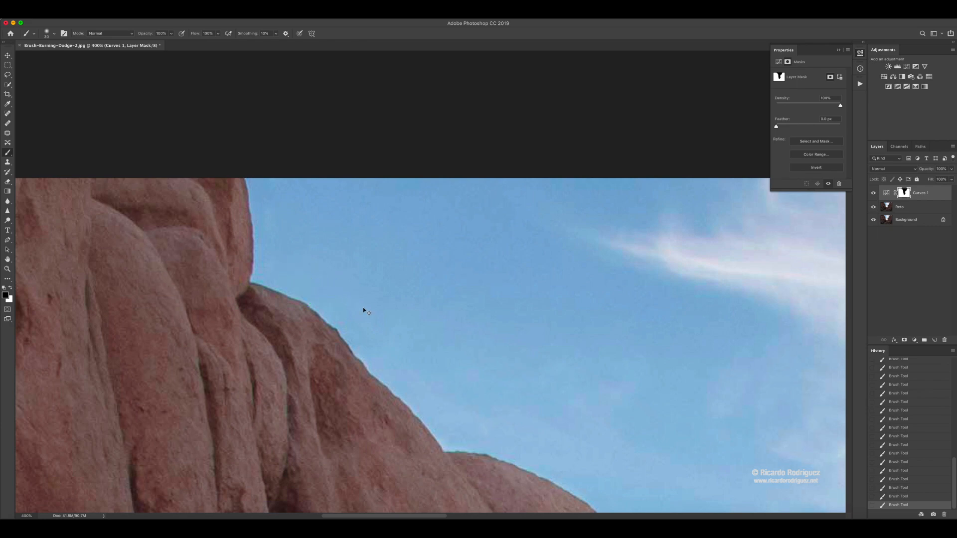
- Restore the outer edge of the left rock's rounded shoulder by painting white on the mask with a smaller brush
{"action": "key", "text": "super+0"}
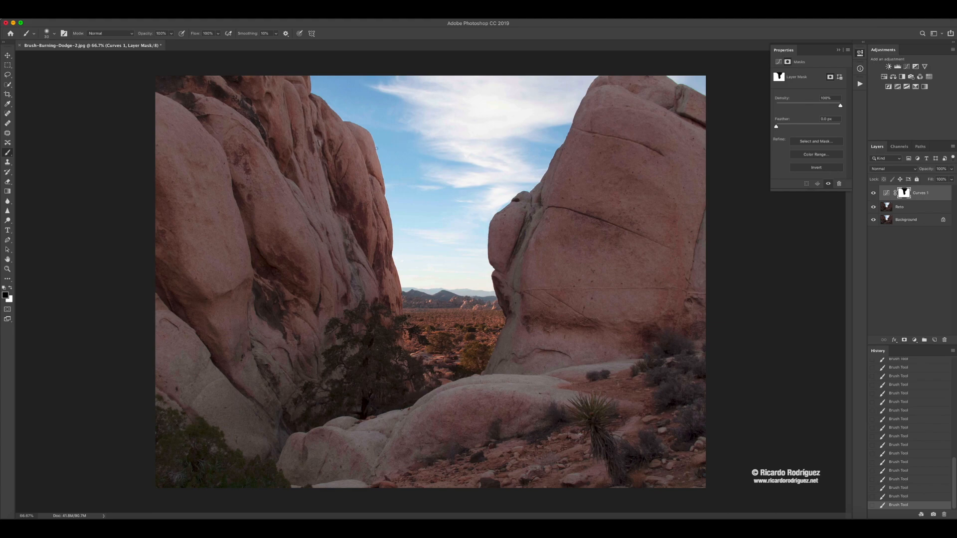
{"action": "key", "text": "super+plus"}
{"action": "key", "text": "super+plus"}
{"action": "left_click_drag", "start_coordinate": [377, 149], "coordinate": [507, 433]}
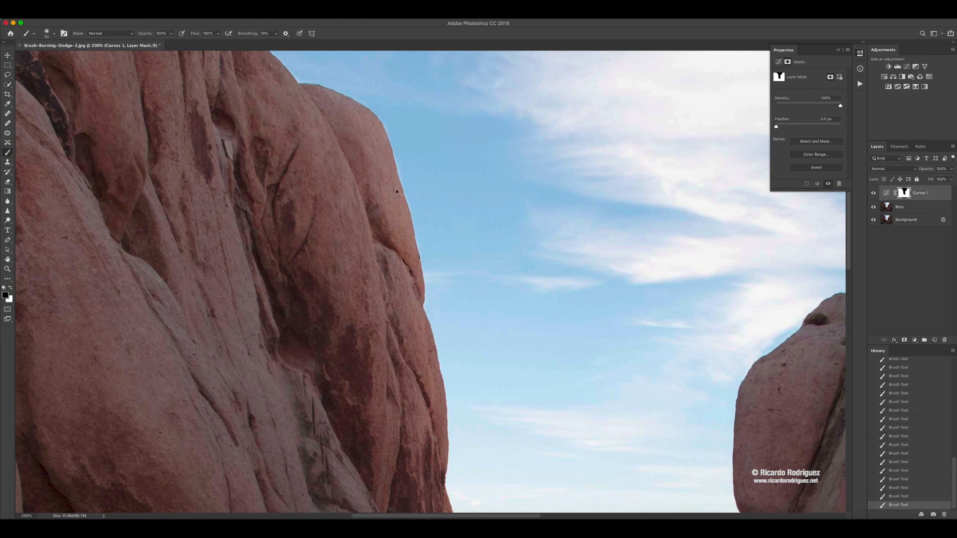
{"action": "scroll", "coordinate": [396, 189], "scroll_direction": "up", "scroll_amount": 2}
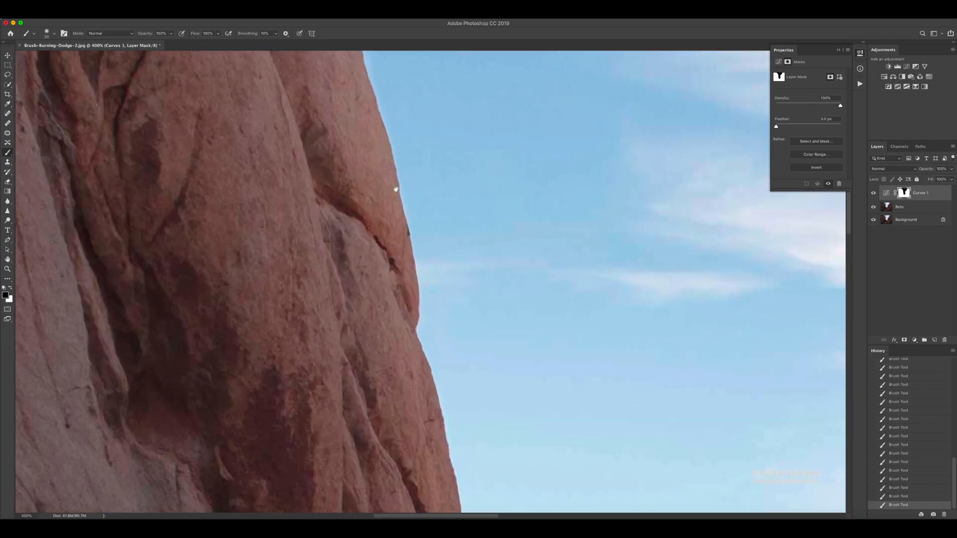
{"action": "left_click_drag", "start_coordinate": [396, 188], "coordinate": [456, 473]}
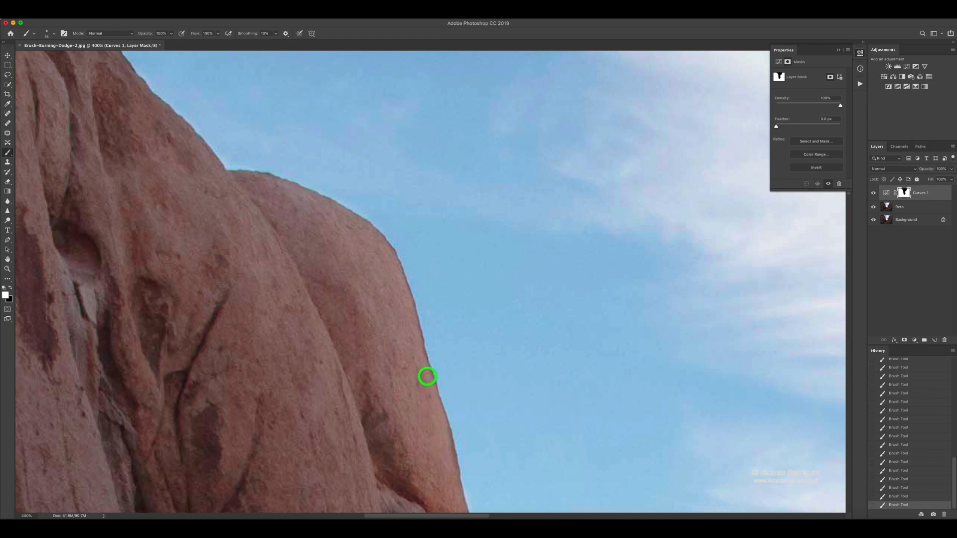
{"action": "left_click_drag", "start_coordinate": [445, 430], "coordinate": [427, 341]}
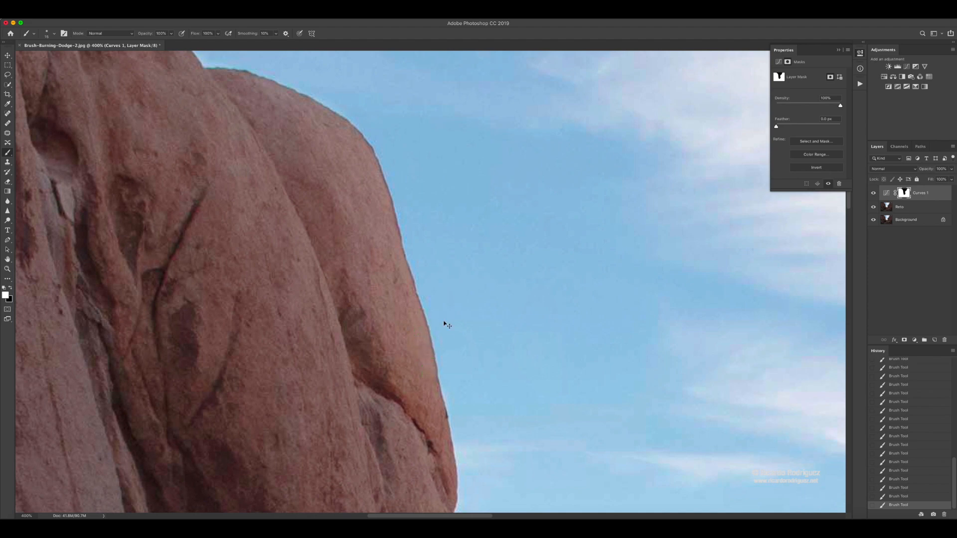
- Display the Curves layer mask on its own and paint black over the gray streaks along the right rock's lower edge
{"action": "key", "text": "super+minus"}
{"action": "key", "text": "super+minus"}
{"action": "key", "text": "super+minus"}
{"action": "key", "text": "super+minus"}
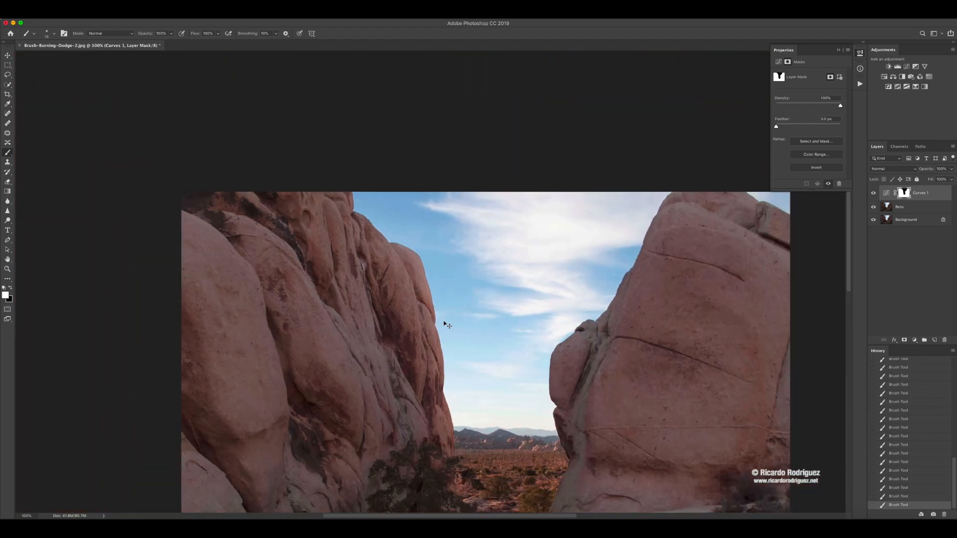
{"action": "key", "text": "super+minus"}
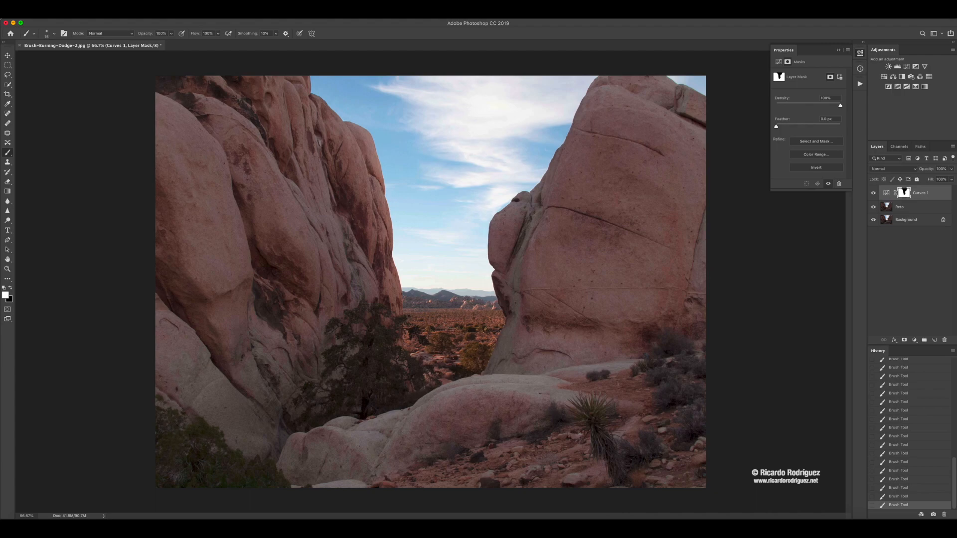
{"action": "left_click", "coordinate": [903, 193], "text": "alt"}
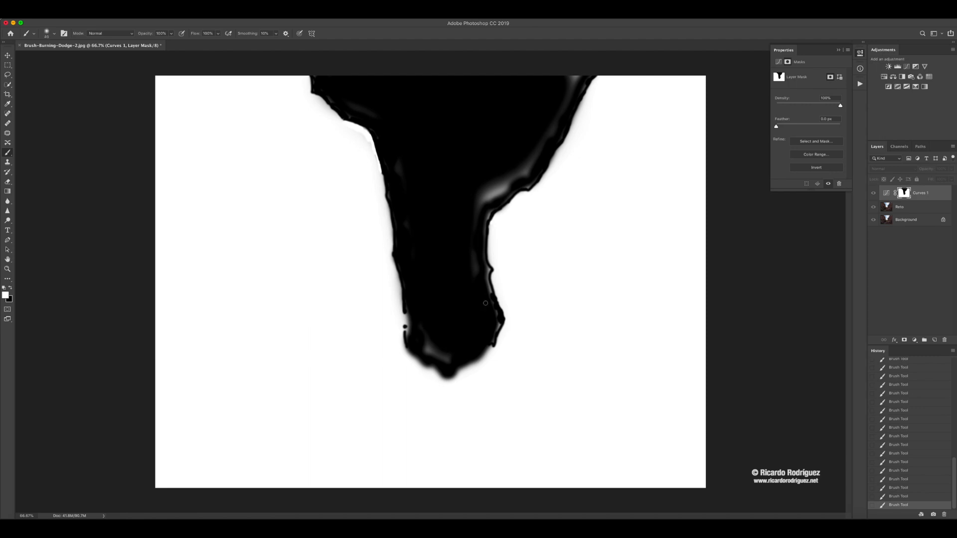
{"action": "key", "text": "super+plus"}
{"action": "mouse_move", "coordinate": [557, 184]}
{"action": "left_mouse_down"}
{"action": "mouse_move", "coordinate": [558, 261]}
{"action": "mouse_move", "coordinate": [562, 198]}
{"action": "mouse_move", "coordinate": [572, 259]}
{"action": "mouse_move", "coordinate": [568, 166]}
{"action": "mouse_move", "coordinate": [549, 173]}
{"action": "mouse_move", "coordinate": [556, 219]}
{"action": "left_mouse_up"}
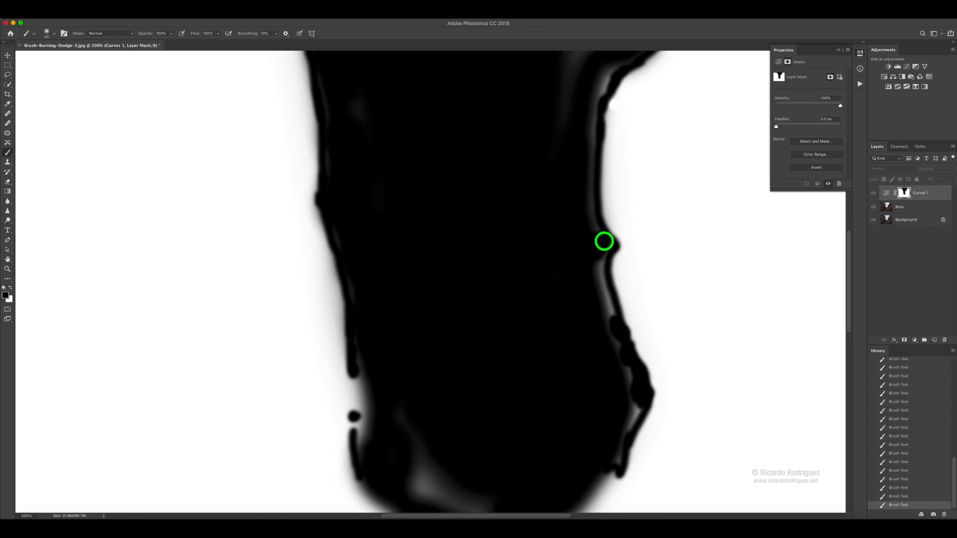
{"action": "mouse_move", "coordinate": [604, 241]}
{"action": "left_mouse_down"}
{"action": "mouse_move", "coordinate": [597, 290]}
{"action": "mouse_move", "coordinate": [598, 269]}
{"action": "mouse_move", "coordinate": [636, 403]}
{"action": "mouse_move", "coordinate": [630, 414]}
{"action": "mouse_move", "coordinate": [636, 407]}
{"action": "mouse_move", "coordinate": [615, 461]}
{"action": "mouse_move", "coordinate": [633, 393]}
{"action": "mouse_move", "coordinate": [598, 338]}
{"action": "mouse_move", "coordinate": [588, 145]}
{"action": "mouse_move", "coordinate": [541, 276]}
{"action": "mouse_move", "coordinate": [571, 192]}
{"action": "mouse_move", "coordinate": [557, 219]}
{"action": "mouse_move", "coordinate": [534, 190]}
{"action": "mouse_move", "coordinate": [514, 263]}
{"action": "mouse_move", "coordinate": [542, 130]}
{"action": "mouse_move", "coordinate": [566, 112]}
{"action": "mouse_move", "coordinate": [511, 171]}
{"action": "mouse_move", "coordinate": [535, 191]}
{"action": "mouse_move", "coordinate": [555, 153]}
{"action": "mouse_move", "coordinate": [594, 108]}
{"action": "mouse_move", "coordinate": [606, 108]}
{"action": "mouse_move", "coordinate": [450, 239]}
{"action": "left_mouse_up"}
- Paint black on the mask over the gray patches beside the small ledge on the right rock's slope
{"action": "key", "text": "space"}
{"action": "key", "text": "space"}
{"action": "mouse_move", "coordinate": [489, 180]}
{"action": "left_mouse_down"}
{"action": "mouse_move", "coordinate": [404, 254]}
{"action": "mouse_move", "coordinate": [438, 270]}
{"action": "mouse_move", "coordinate": [409, 281]}
{"action": "mouse_move", "coordinate": [434, 300]}
{"action": "mouse_move", "coordinate": [458, 290]}
{"action": "mouse_move", "coordinate": [509, 233]}
{"action": "mouse_move", "coordinate": [525, 225]}
{"action": "mouse_move", "coordinate": [494, 249]}
{"action": "mouse_move", "coordinate": [553, 223]}
{"action": "mouse_move", "coordinate": [581, 181]}
{"action": "mouse_move", "coordinate": [543, 230]}
{"action": "mouse_move", "coordinate": [571, 190]}
{"action": "mouse_move", "coordinate": [465, 242]}
{"action": "mouse_move", "coordinate": [467, 226]}
{"action": "mouse_move", "coordinate": [439, 254]}
{"action": "mouse_move", "coordinate": [447, 240]}
{"action": "mouse_move", "coordinate": [453, 262]}
{"action": "mouse_move", "coordinate": [473, 247]}
{"action": "mouse_move", "coordinate": [475, 223]}
{"action": "mouse_move", "coordinate": [501, 183]}
{"action": "mouse_move", "coordinate": [533, 176]}
{"action": "mouse_move", "coordinate": [538, 160]}
{"action": "mouse_move", "coordinate": [552, 164]}
{"action": "mouse_move", "coordinate": [464, 268]}
{"action": "left_mouse_up"}
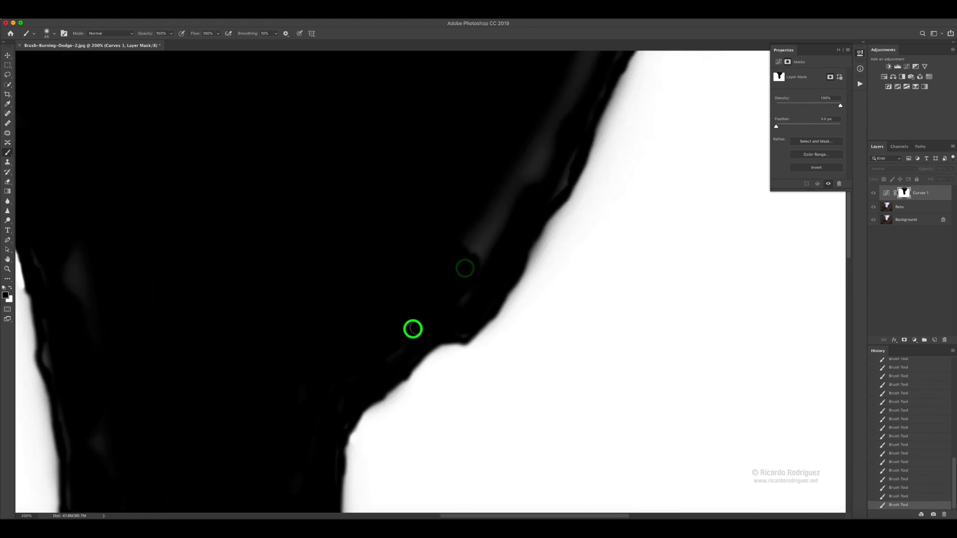
{"action": "mouse_move", "coordinate": [412, 329]}
{"action": "left_mouse_down"}
{"action": "mouse_move", "coordinate": [478, 215]}
{"action": "mouse_move", "coordinate": [478, 250]}
{"action": "left_mouse_up"}
{"action": "mouse_move", "coordinate": [481, 244]}
{"action": "left_mouse_down"}
{"action": "mouse_move", "coordinate": [466, 300]}
{"action": "mouse_move", "coordinate": [504, 163]}
{"action": "left_mouse_up"}
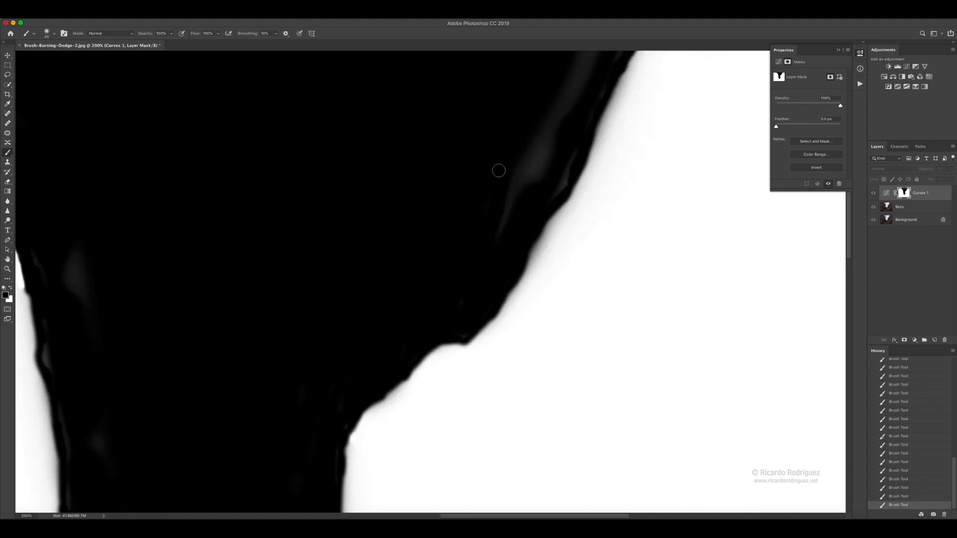
- Enlarge the brush and fill the remaining gray streaks up the right rock's slope with black
{"action": "key", "text": "bracketright"}
{"action": "key", "text": "bracketright"}
{"action": "key", "text": "bracketright"}
{"action": "key", "text": "bracketright"}
{"action": "key", "text": "bracketright"}
{"action": "left_click_drag", "start_coordinate": [493, 222], "coordinate": [545, 145]}
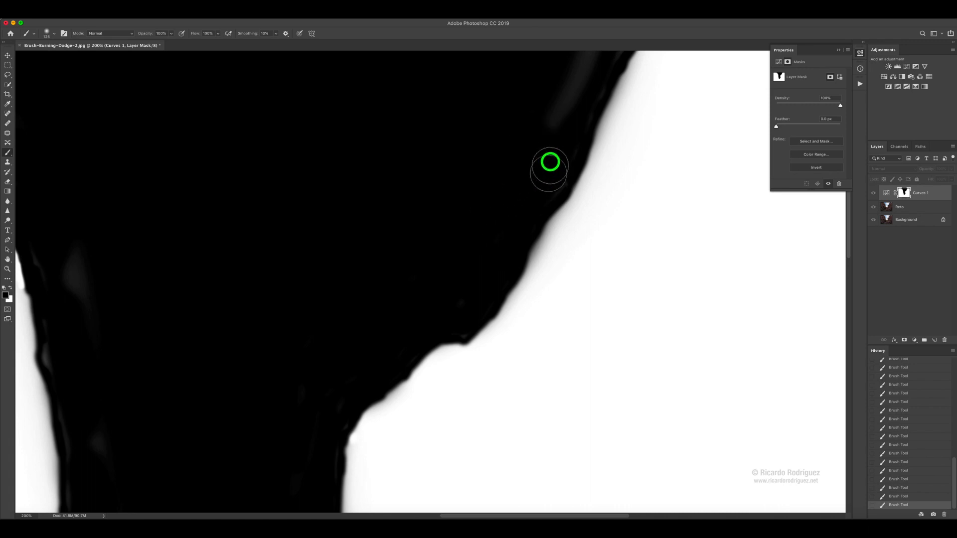
{"action": "left_click_drag", "start_coordinate": [518, 202], "coordinate": [479, 276]}
{"action": "mouse_move", "coordinate": [489, 252]}
{"action": "left_mouse_down"}
{"action": "mouse_move", "coordinate": [532, 139]}
{"action": "mouse_move", "coordinate": [570, 129]}
{"action": "mouse_move", "coordinate": [536, 178]}
{"action": "mouse_move", "coordinate": [576, 114]}
{"action": "mouse_move", "coordinate": [557, 145]}
{"action": "left_mouse_up"}
- Fill the gray spots inside the mask's left edge and lower end with black, and return to the photo view
{"action": "key", "text": "super+minus"}
{"action": "key", "text": "super+minus"}
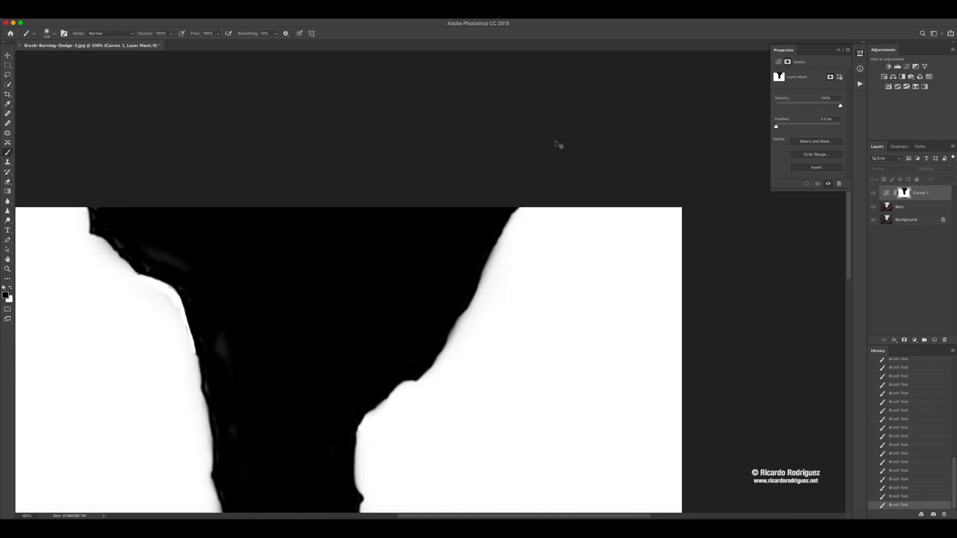
{"action": "left_click", "coordinate": [398, 170]}
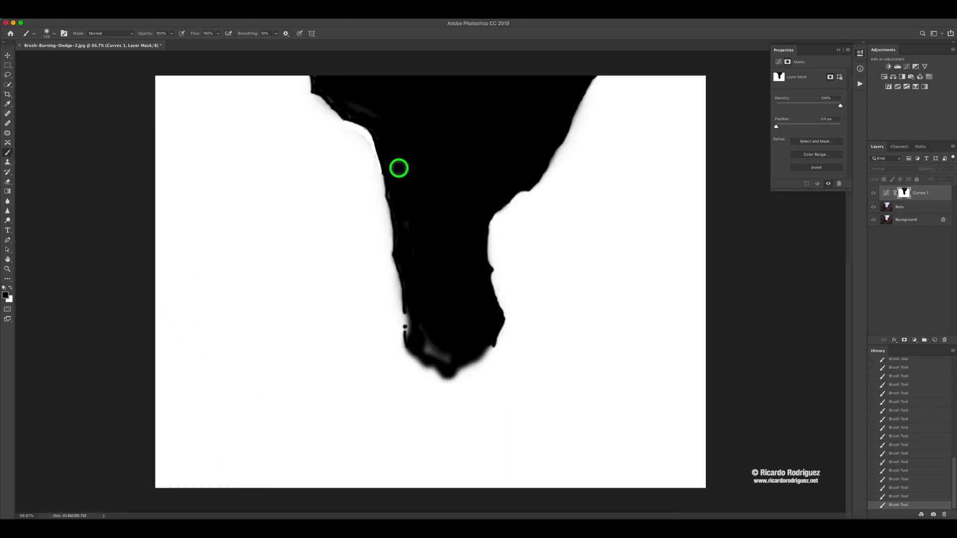
{"action": "mouse_move", "coordinate": [383, 122]}
{"action": "left_mouse_down"}
{"action": "mouse_move", "coordinate": [331, 94]}
{"action": "mouse_move", "coordinate": [377, 121]}
{"action": "mouse_move", "coordinate": [399, 198]}
{"action": "left_mouse_up"}
{"action": "mouse_move", "coordinate": [432, 329]}
{"action": "left_mouse_down"}
{"action": "mouse_move", "coordinate": [448, 357]}
{"action": "mouse_move", "coordinate": [432, 337]}
{"action": "left_mouse_up"}
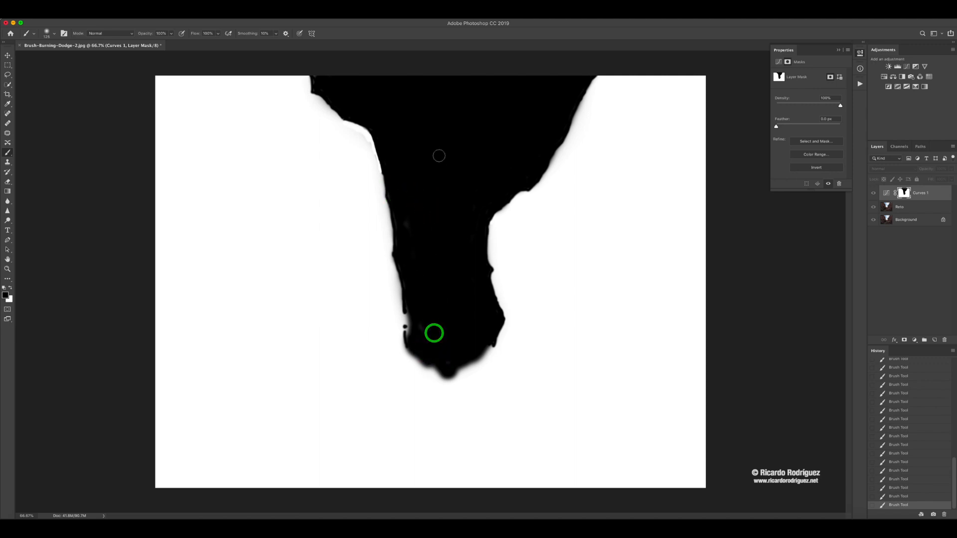
{"action": "left_click", "coordinate": [434, 229]}
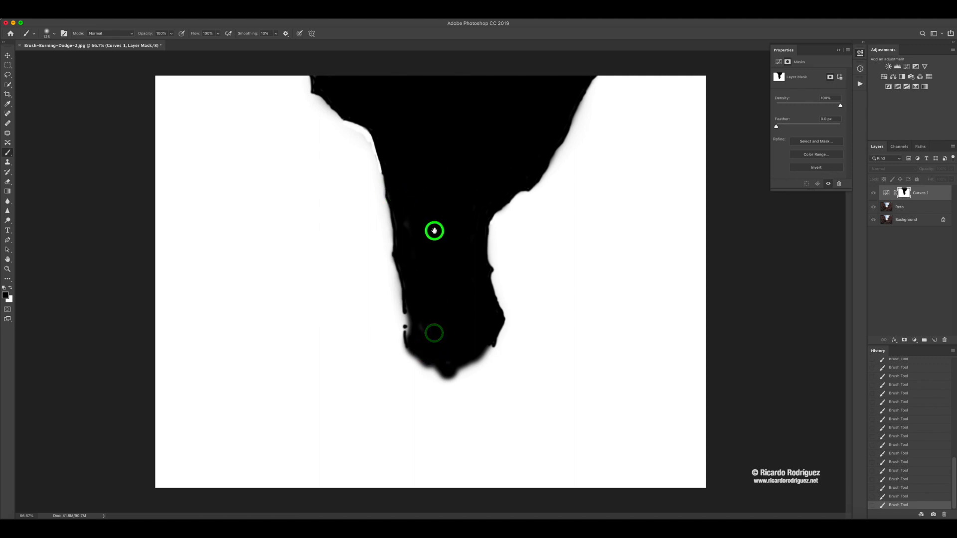
{"action": "left_click", "coordinate": [902, 194], "text": "alt"}
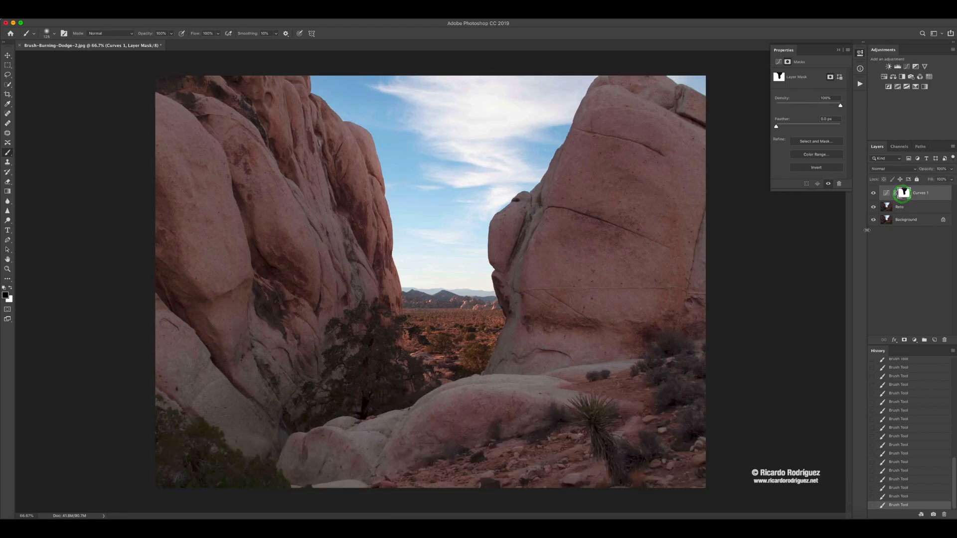
- Compare the photo with and without the Curves adjustment by toggling the layer's visibility
{"action": "left_click", "coordinate": [874, 194]}
{"action": "left_click", "coordinate": [873, 195]}
{"action": "left_click", "coordinate": [873, 194]}
{"action": "left_click", "coordinate": [873, 194]}
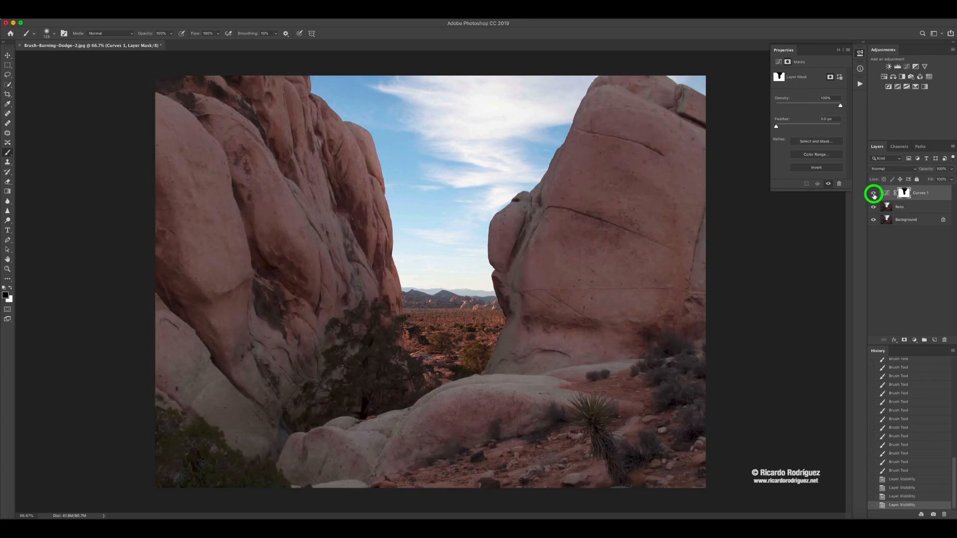
{"action": "left_click", "coordinate": [874, 195]}
{"action": "left_click", "coordinate": [874, 194]}
{"action": "left_click", "coordinate": [873, 195]}
{"action": "left_click", "coordinate": [873, 194]}
- Exaggerate the rocks' brightness by raising the lower curve point to input 59, output 157
{"action": "left_click", "coordinate": [886, 194]}
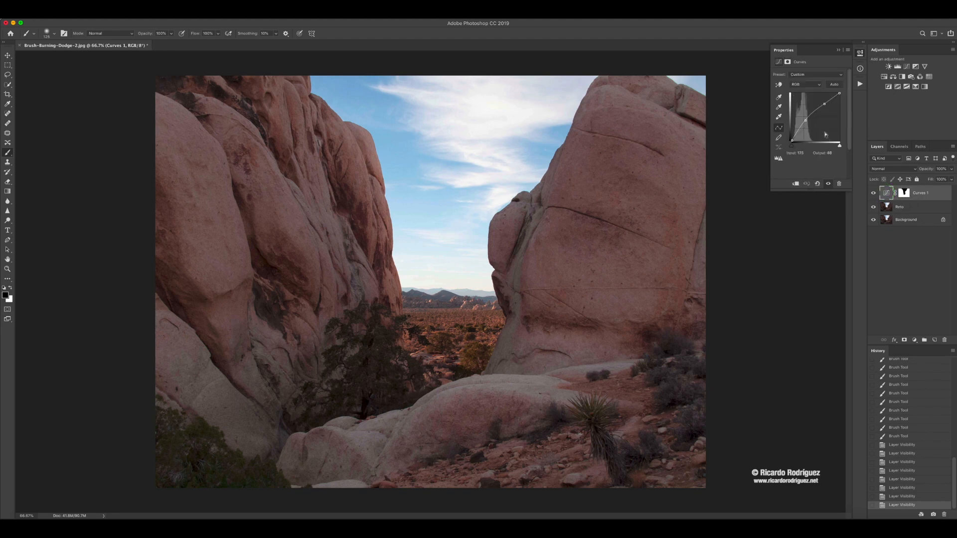
{"action": "left_click", "coordinate": [807, 61]}
{"action": "left_click_drag", "start_coordinate": [803, 117], "coordinate": [802, 110]}
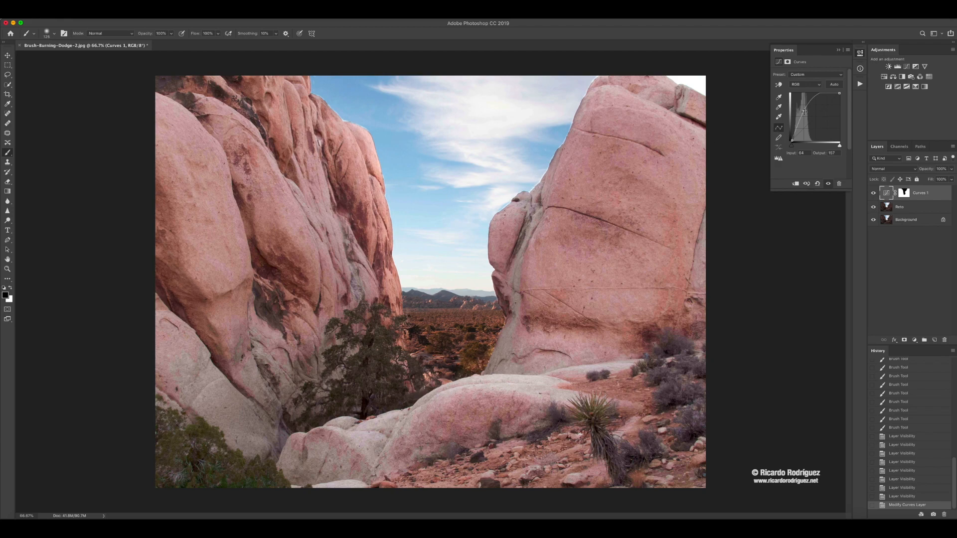
{"action": "left_click_drag", "start_coordinate": [803, 111], "coordinate": [802, 112]}
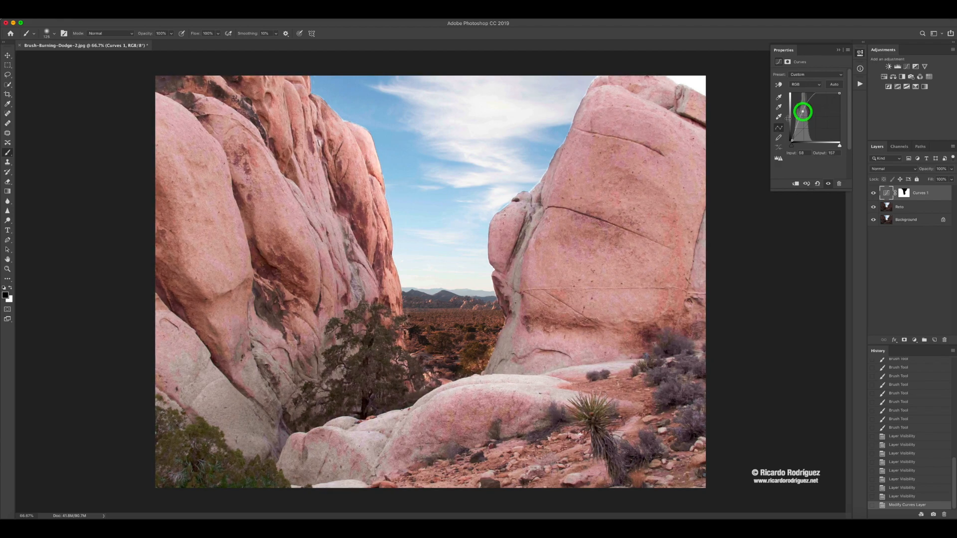
- Target the Curves mask with a smaller black brush and paint the notch between the left rock's slope and rounded shoulder
{"action": "key", "text": "z"}
{"action": "left_click", "coordinate": [341, 132]}
{"action": "left_click", "coordinate": [303, 129]}
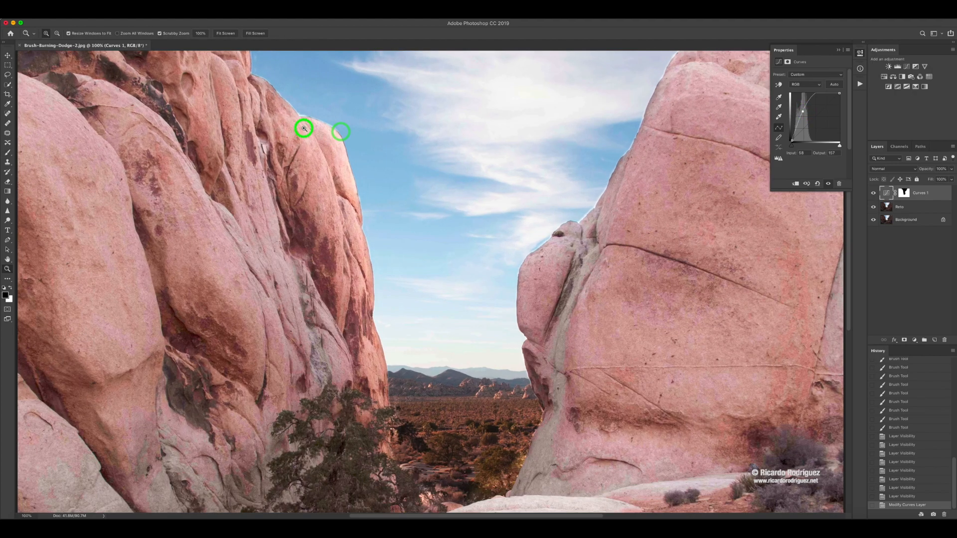
{"action": "left_click_drag", "start_coordinate": [304, 129], "coordinate": [296, 111]}
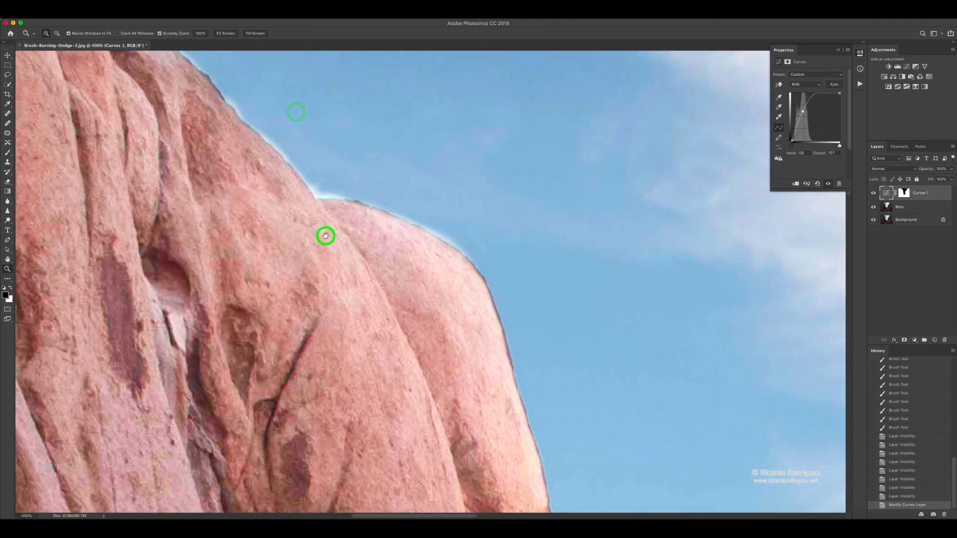
{"action": "left_click_drag", "start_coordinate": [325, 236], "coordinate": [329, 249]}
{"action": "key", "text": "b"}
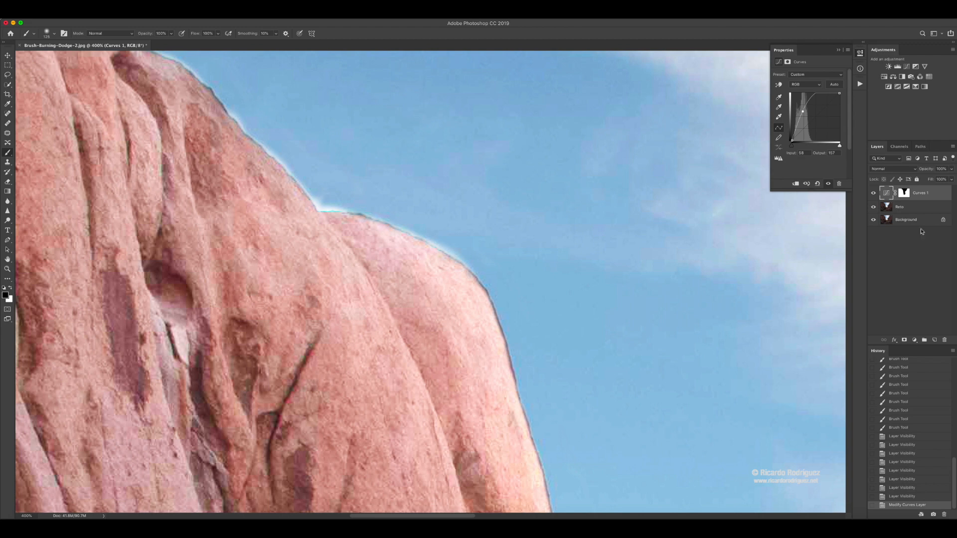
{"action": "left_click", "coordinate": [902, 195]}
{"action": "key", "text": "bracketleft"}
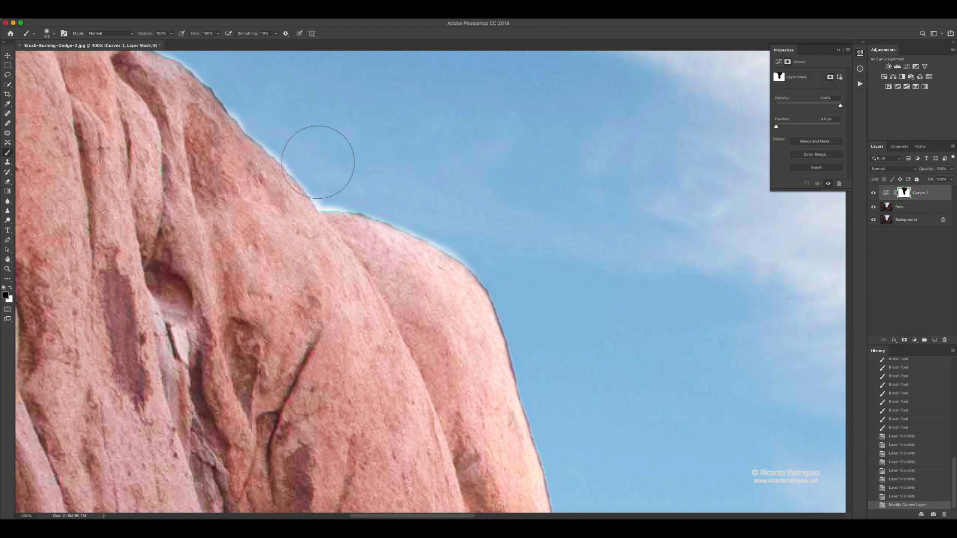
{"action": "key", "text": "bracketleft"}
{"action": "key", "text": "bracketleft"}
{"action": "key", "text": "bracketleft"}
{"action": "key", "text": "bracketleft"}
{"action": "key", "text": "bracketleft"}
{"action": "key", "text": "bracketleft"}
{"action": "key", "text": "bracketleft"}
{"action": "left_click", "coordinate": [317, 200]}
- Shrink the brush further and paint black over the bright halo along the left rock's shoulder and slope
{"action": "key", "text": "bracketleft"}
{"action": "key", "text": "bracketleft"}
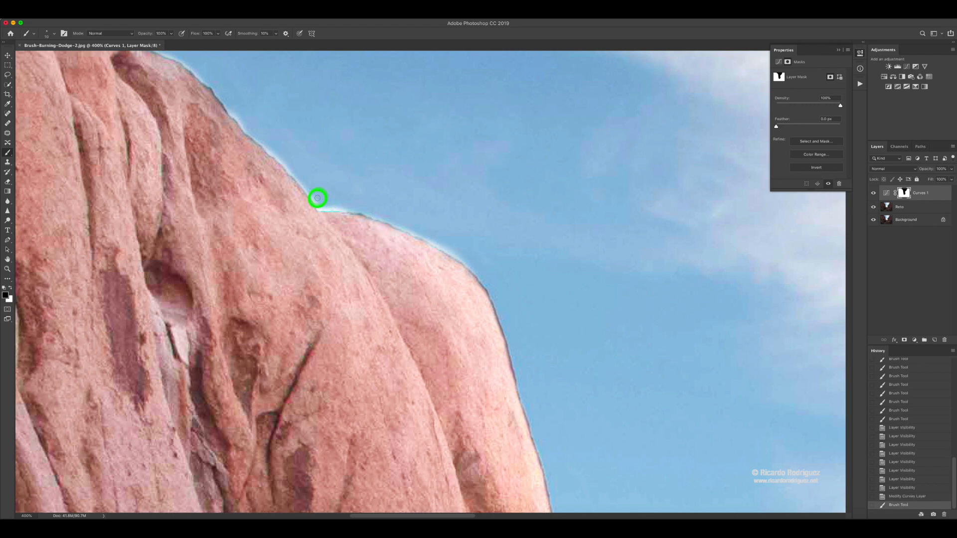
{"action": "left_click_drag", "start_coordinate": [318, 201], "coordinate": [334, 207]}
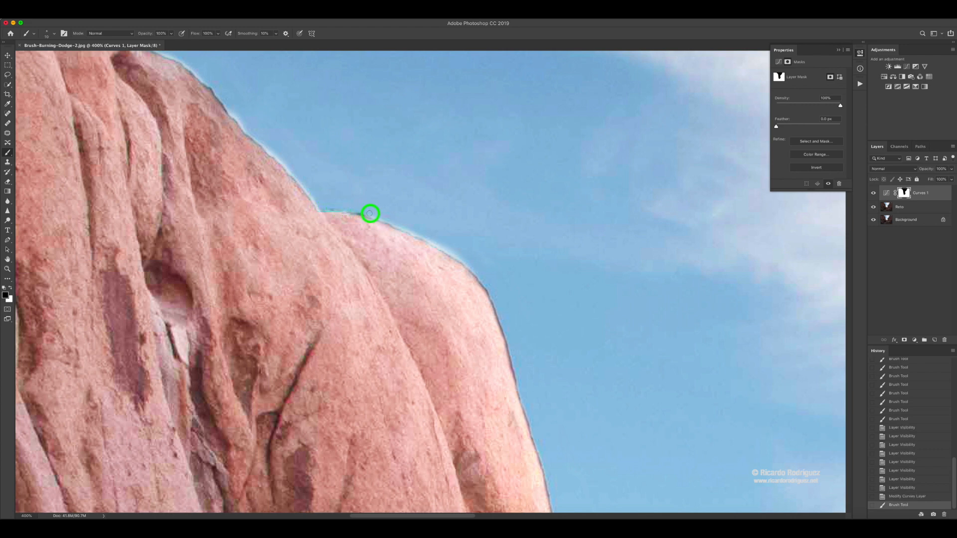
{"action": "mouse_move", "coordinate": [396, 225]}
{"action": "left_mouse_down"}
{"action": "mouse_move", "coordinate": [468, 261]}
{"action": "mouse_move", "coordinate": [404, 213]}
{"action": "left_mouse_up"}
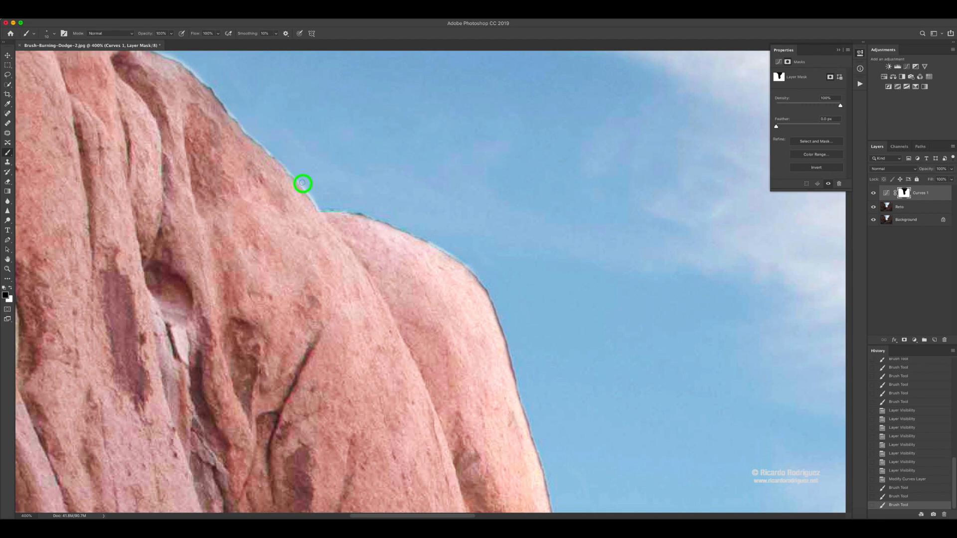
{"action": "left_click_drag", "start_coordinate": [302, 182], "coordinate": [303, 183]}
- Paint black on the mask over the bright halo along the right rock's slope down to its small ledge
{"action": "left_click_drag", "start_coordinate": [432, 172], "coordinate": [7, 74]}
{"action": "left_click_drag", "start_coordinate": [628, 142], "coordinate": [1, 96]}
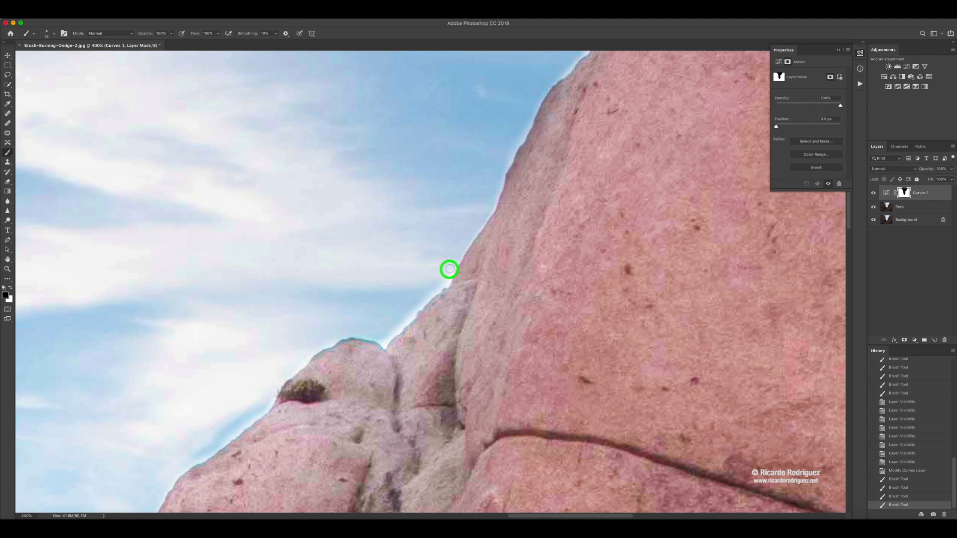
{"action": "mouse_move", "coordinate": [443, 282]}
{"action": "left_mouse_down"}
{"action": "mouse_move", "coordinate": [383, 340]}
{"action": "mouse_move", "coordinate": [369, 339]}
{"action": "left_mouse_up"}
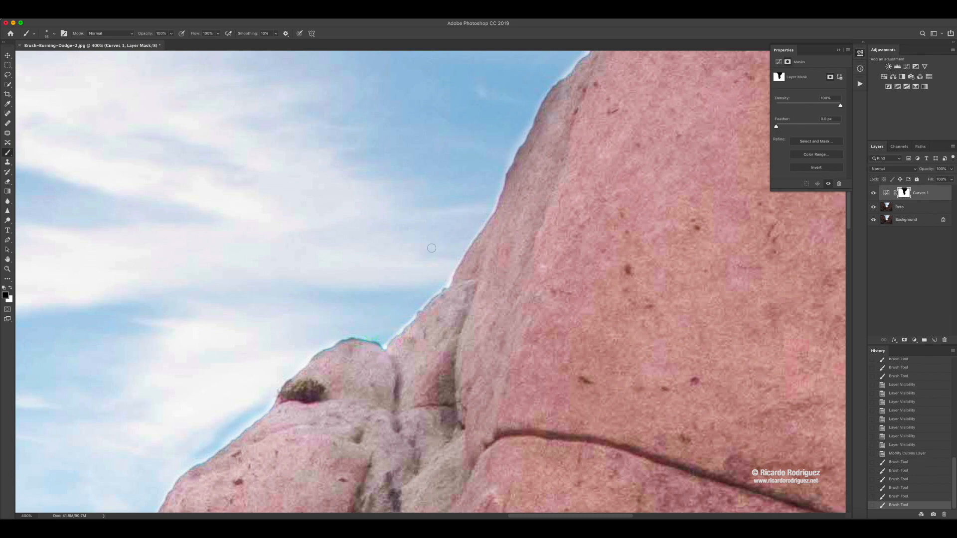
- Reduce the rocks' brightening by setting the curve point to about input 76, output 137, comparing the Curves layer on and off
{"action": "key", "text": "super+0"}
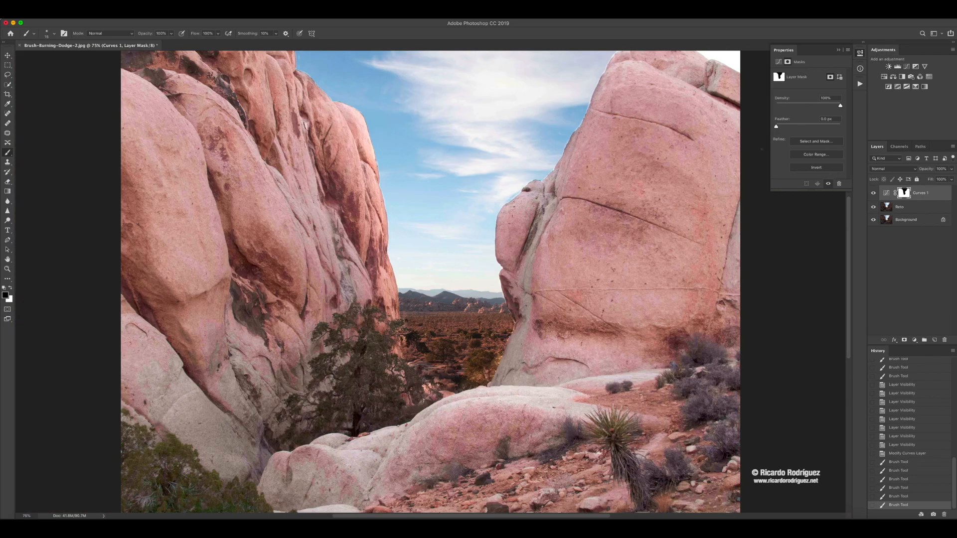
{"action": "left_click", "coordinate": [886, 193]}
{"action": "left_click_drag", "start_coordinate": [804, 122], "coordinate": [805, 122]}
{"action": "left_click", "coordinate": [872, 193]}
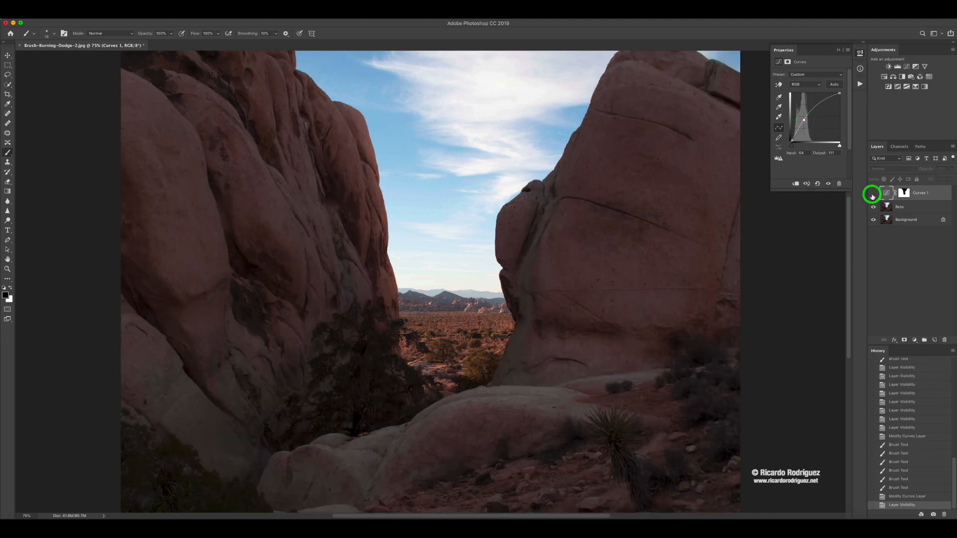
{"action": "left_click", "coordinate": [872, 193]}
{"action": "left_click", "coordinate": [873, 193]}
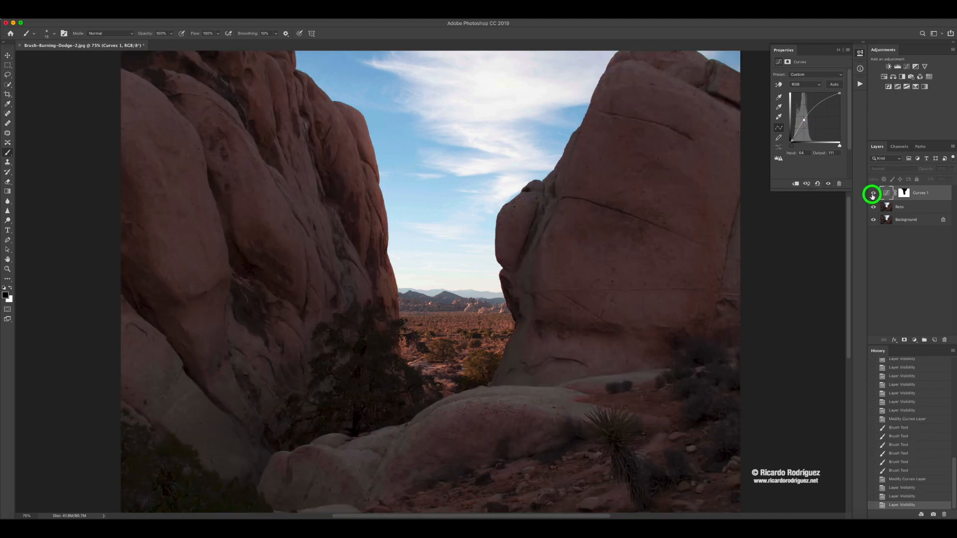
{"action": "left_click", "coordinate": [873, 193]}
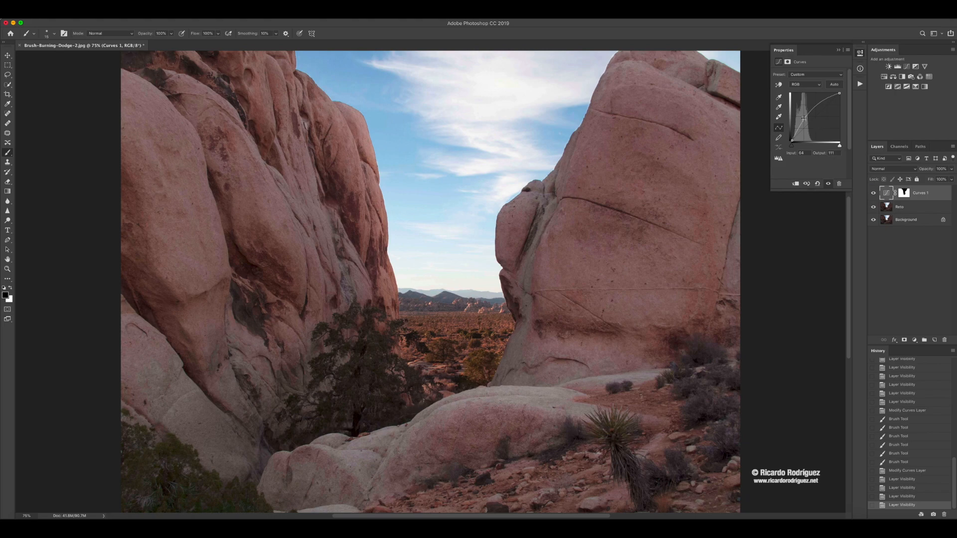
{"action": "left_click_drag", "start_coordinate": [804, 118], "coordinate": [805, 113]}
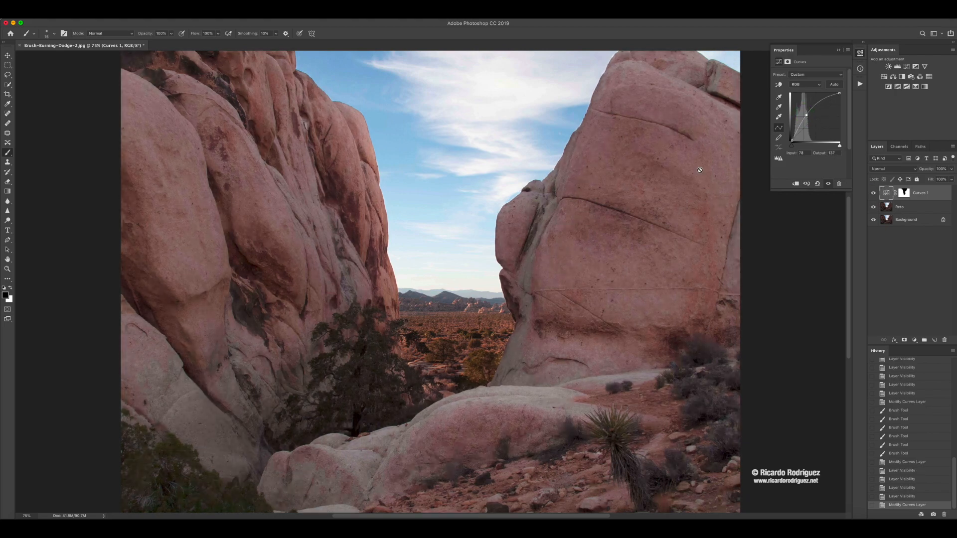
- Inspect the Curves layer mask on its own, and reopen the curve settings
{"action": "left_click", "coordinate": [903, 194]}
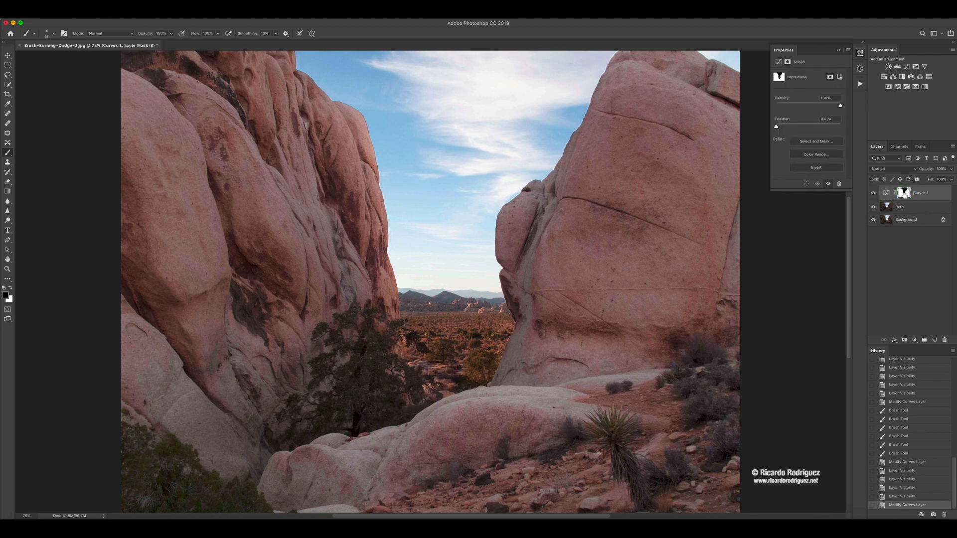
{"action": "left_click", "coordinate": [904, 194], "text": "alt"}
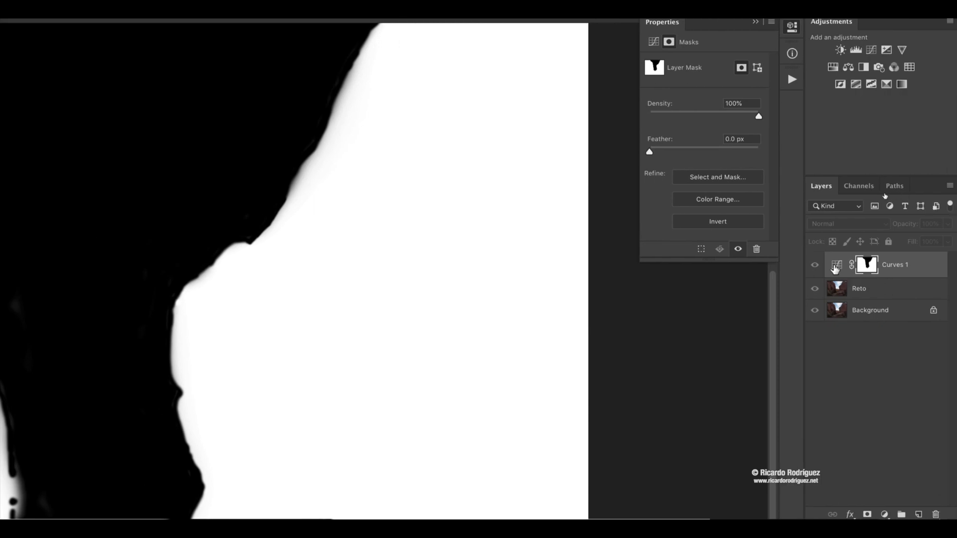
{"action": "left_click", "coordinate": [836, 267]}
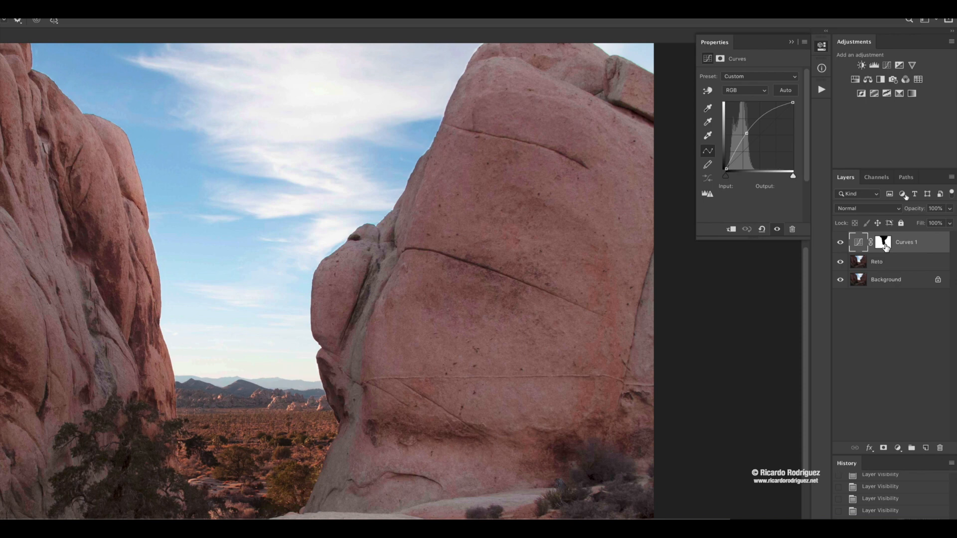
- Display the Curves mask on its own again and feather it by 6.9 px
{"action": "left_click", "coordinate": [885, 245]}
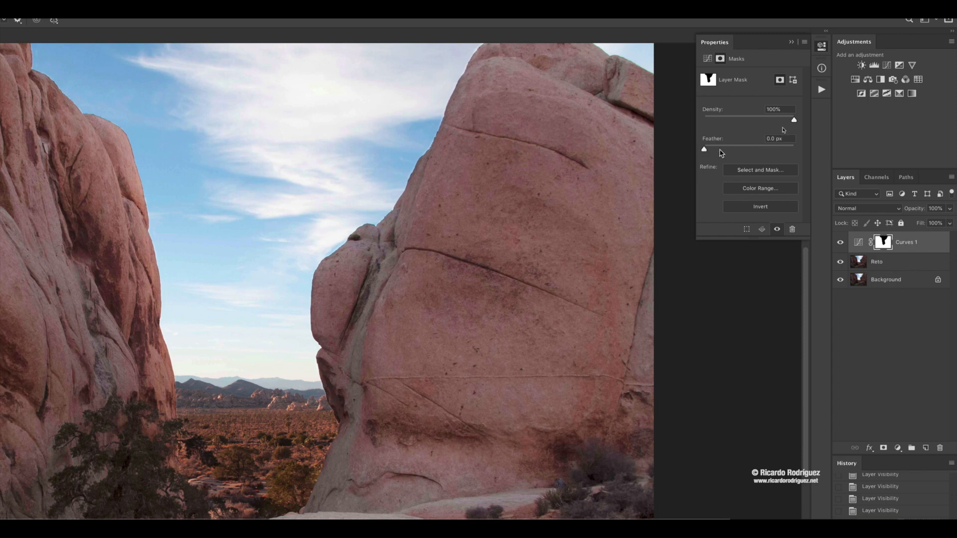
{"action": "left_click", "coordinate": [883, 242], "text": "alt"}
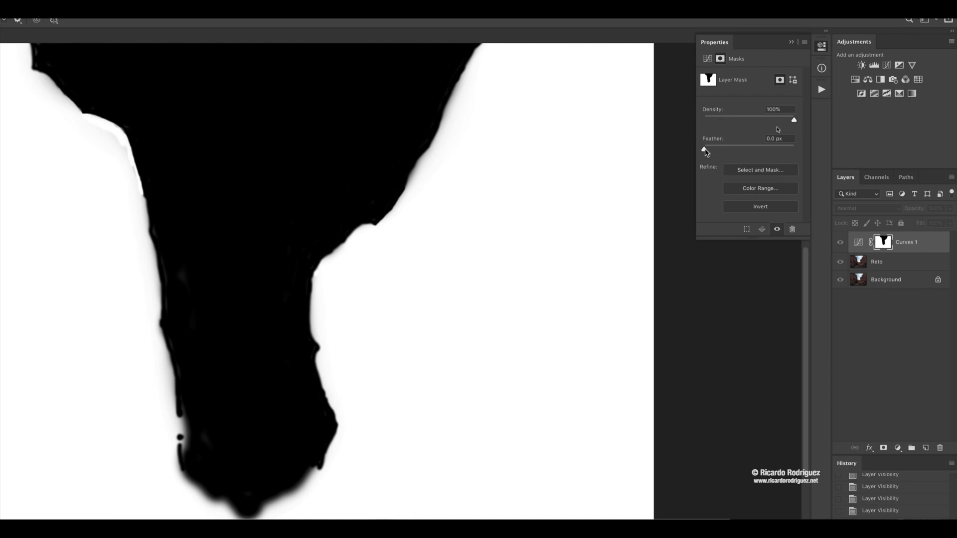
{"action": "left_click_drag", "start_coordinate": [704, 150], "coordinate": [723, 150]}
{"action": "left_click", "coordinate": [758, 149]}
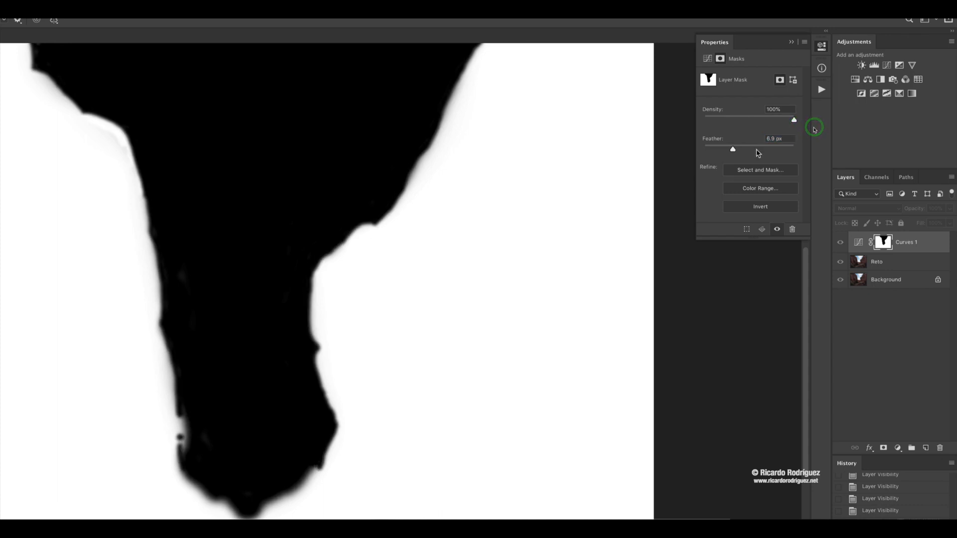
- Try the Curves mask feather at 41.3 px and 7.8 px, then at 15 px, judging the rock edges in the image
{"action": "left_click_drag", "start_coordinate": [734, 150], "coordinate": [750, 150]}
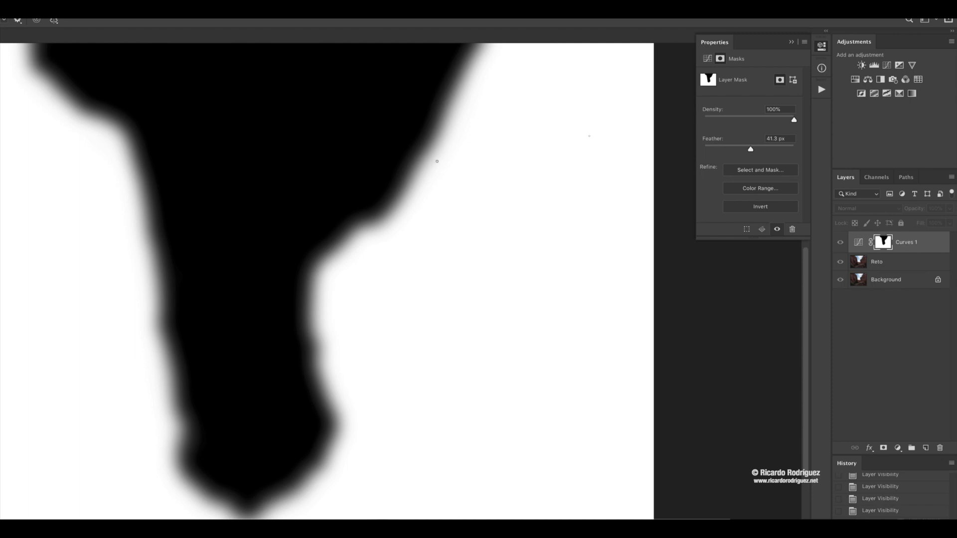
{"action": "left_click", "coordinate": [885, 243], "text": "alt"}
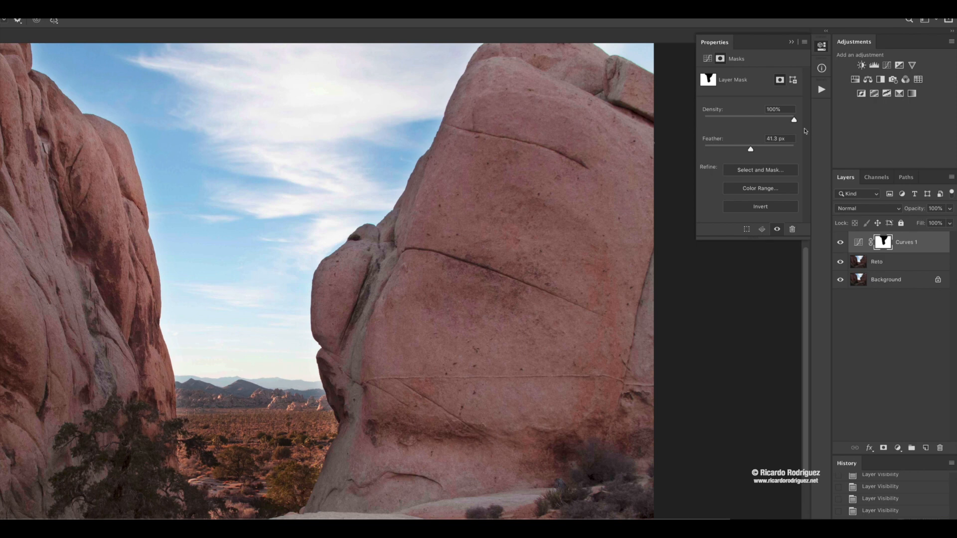
{"action": "left_click_drag", "start_coordinate": [750, 149], "coordinate": [734, 149]}
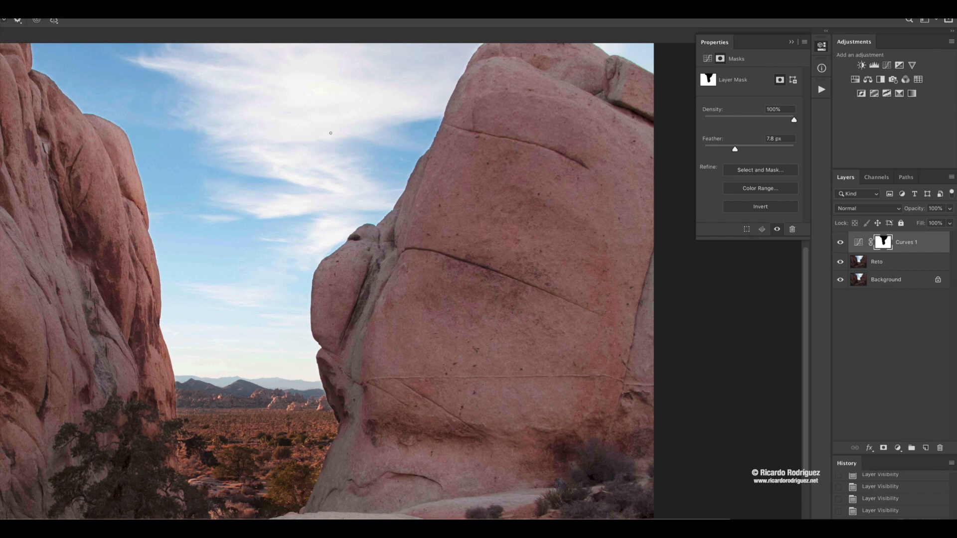
{"action": "left_click_drag", "start_coordinate": [735, 149], "coordinate": [743, 150]}
- Try Curves mask densities of 67%, 100%, 56% and 70% while displaying the mask on its own
{"action": "left_click_drag", "start_coordinate": [793, 120], "coordinate": [764, 121]}
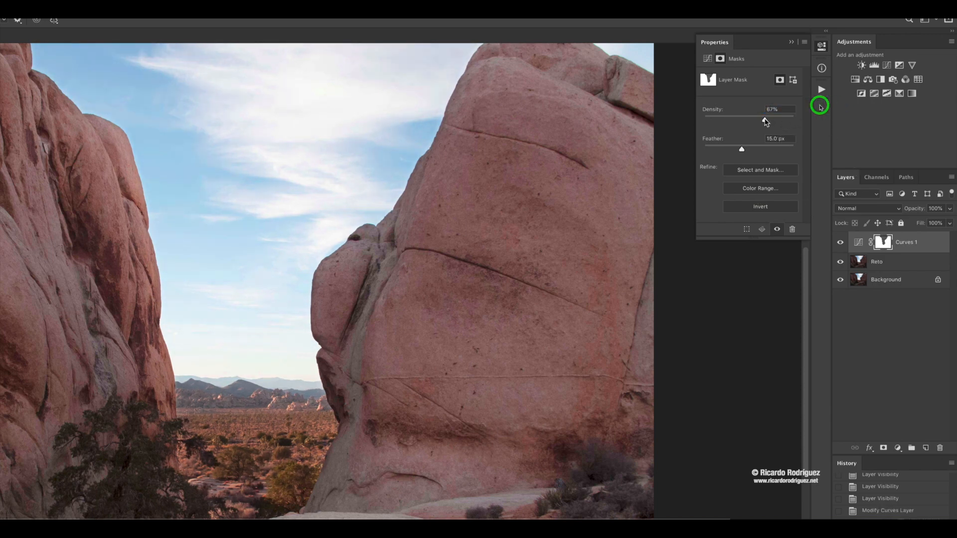
{"action": "left_click", "coordinate": [883, 251]}
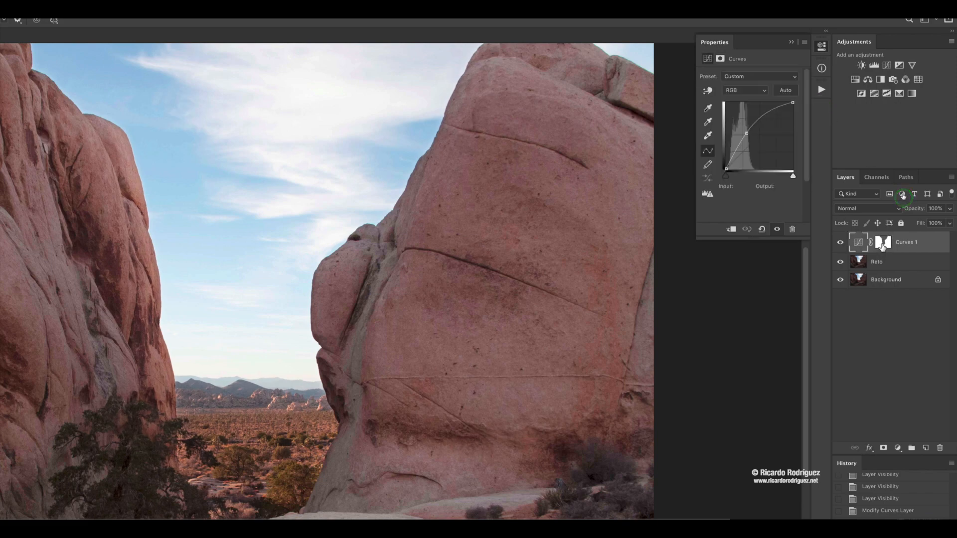
{"action": "left_click", "coordinate": [883, 244], "text": "alt"}
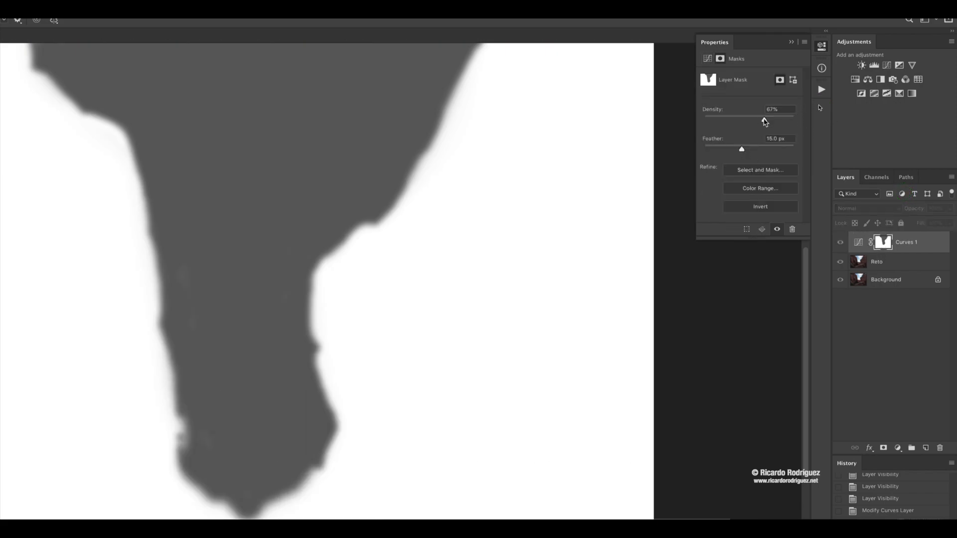
{"action": "left_click_drag", "start_coordinate": [764, 122], "coordinate": [794, 120]}
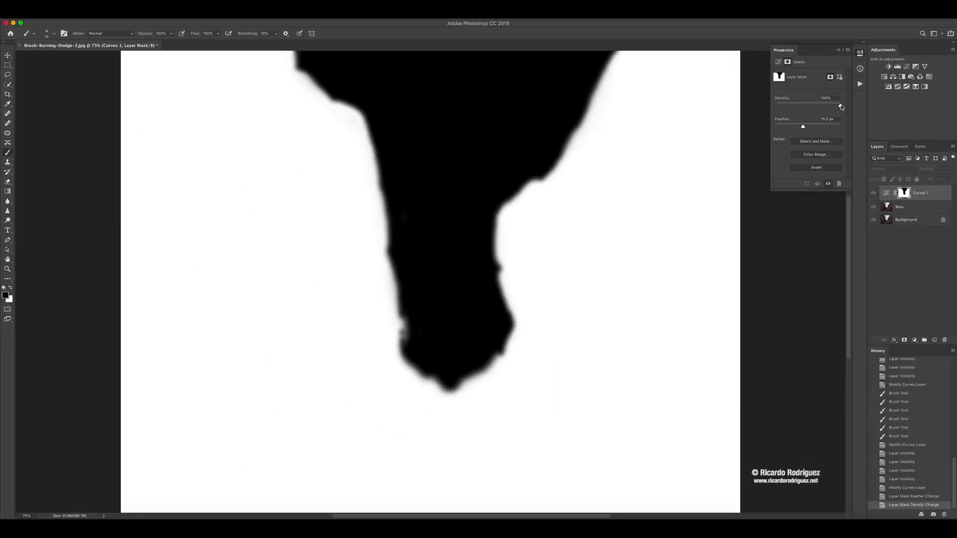
{"action": "left_click_drag", "start_coordinate": [841, 107], "coordinate": [813, 105]}
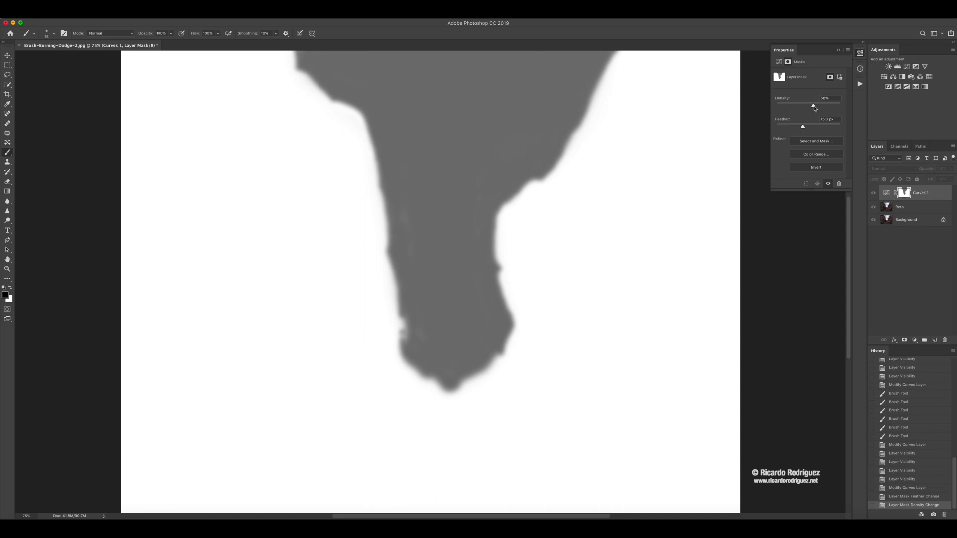
{"action": "left_click_drag", "start_coordinate": [813, 106], "coordinate": [822, 105]}
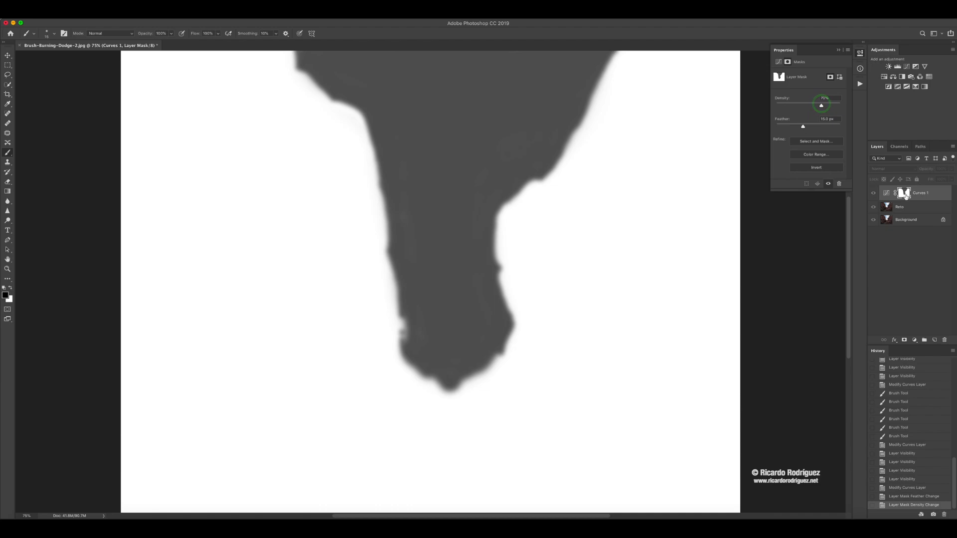
- Return to the normal image view and set the Curves mask to 76% density and 5.3 px feather
{"action": "left_click", "coordinate": [906, 196], "text": "alt"}
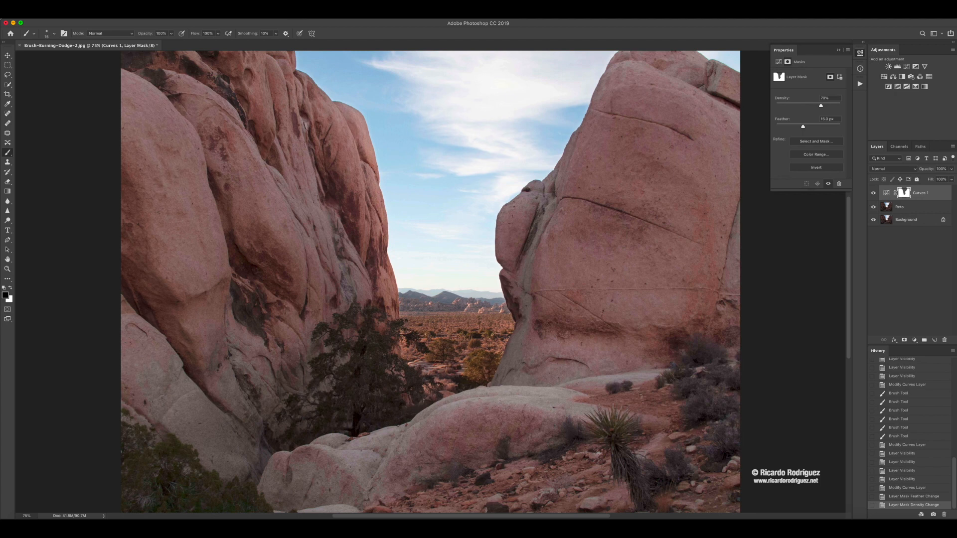
{"action": "left_click", "coordinate": [821, 106]}
{"action": "left_click_drag", "start_coordinate": [821, 106], "coordinate": [795, 128]}
- Compare the image with the Curves layer repeatedly hidden and shown to judge the rocks' brightening
{"action": "left_click", "coordinate": [873, 194]}
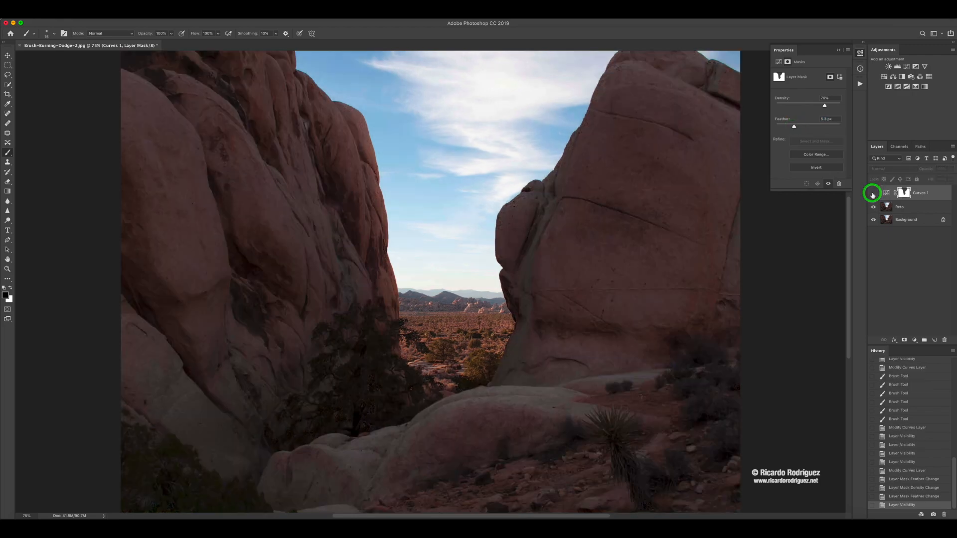
{"action": "left_click", "coordinate": [872, 194]}
{"action": "left_click", "coordinate": [872, 194]}
{"action": "left_click", "coordinate": [873, 194]}
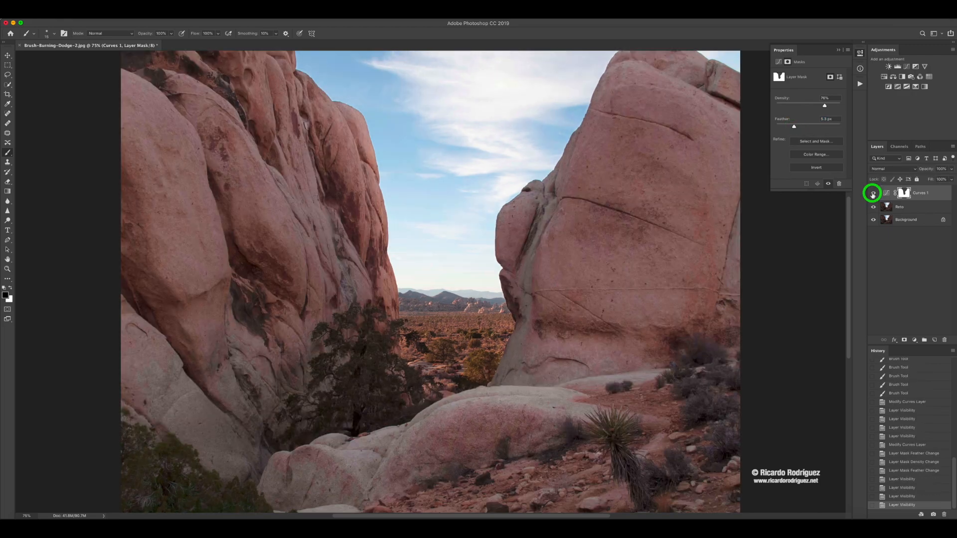
{"action": "left_click", "coordinate": [872, 194]}
{"action": "left_click", "coordinate": [873, 194]}
{"action": "left_click", "coordinate": [872, 194]}
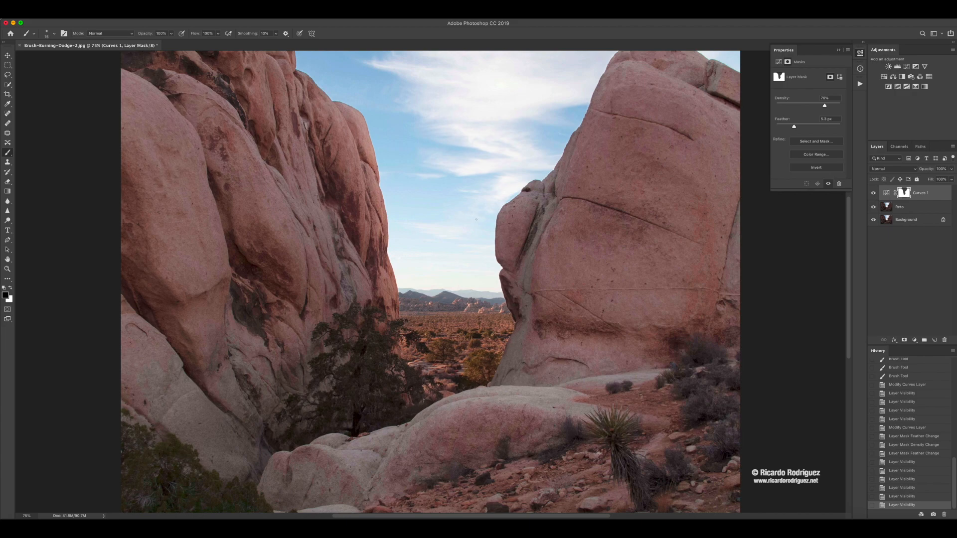
{"action": "left_click", "coordinate": [872, 194]}
{"action": "left_click", "coordinate": [873, 193]}
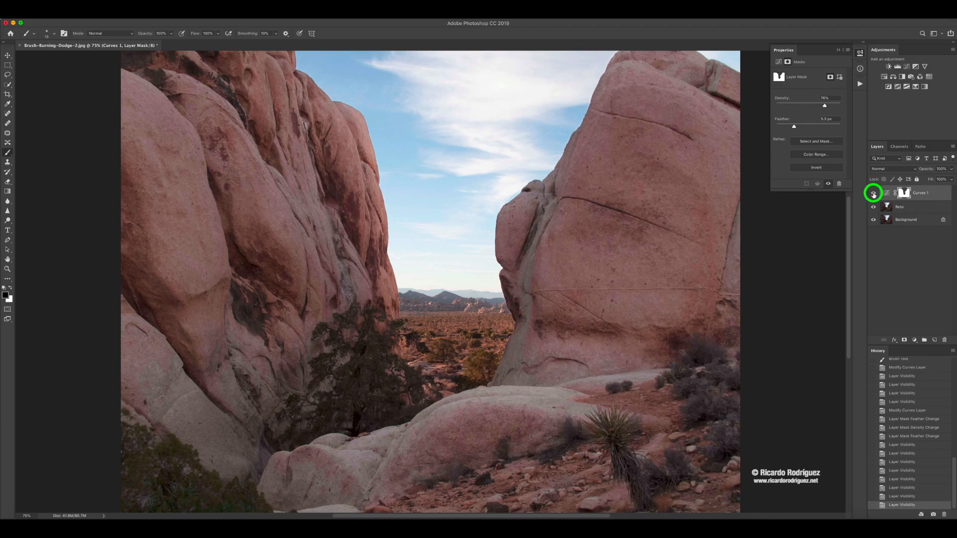
{"action": "left_click", "coordinate": [872, 194]}
{"action": "left_click", "coordinate": [873, 194]}
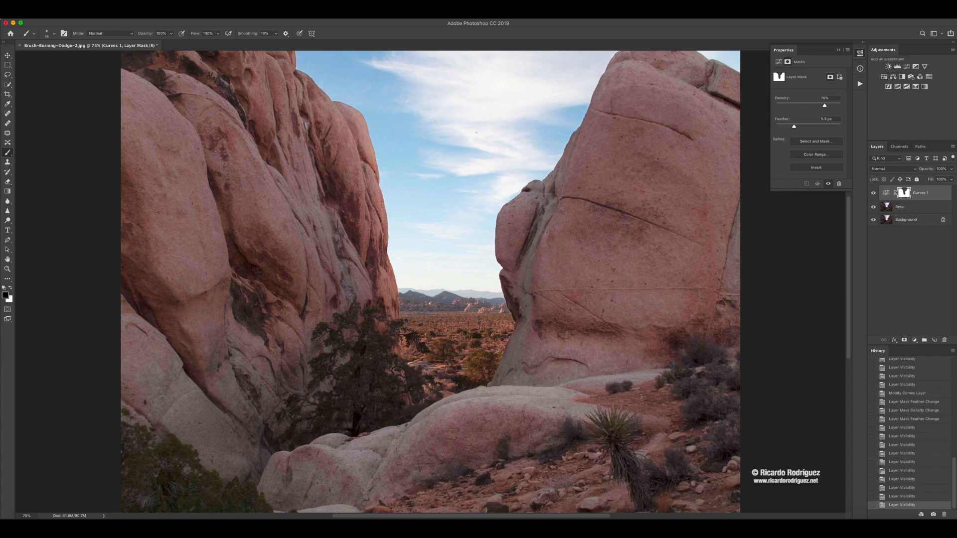
- Add a Photo Filter layer with Warming Filter (85) at 42% density, and replace its mask with a copy of the Curves mask
{"action": "left_click", "coordinate": [911, 78]}
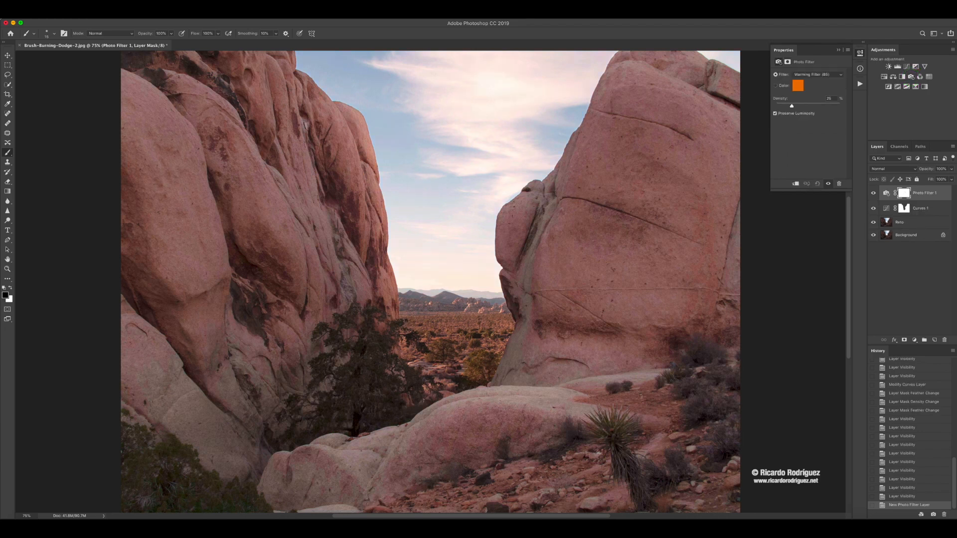
{"action": "left_click_drag", "start_coordinate": [793, 107], "coordinate": [803, 108]}
{"action": "left_click", "coordinate": [904, 208]}
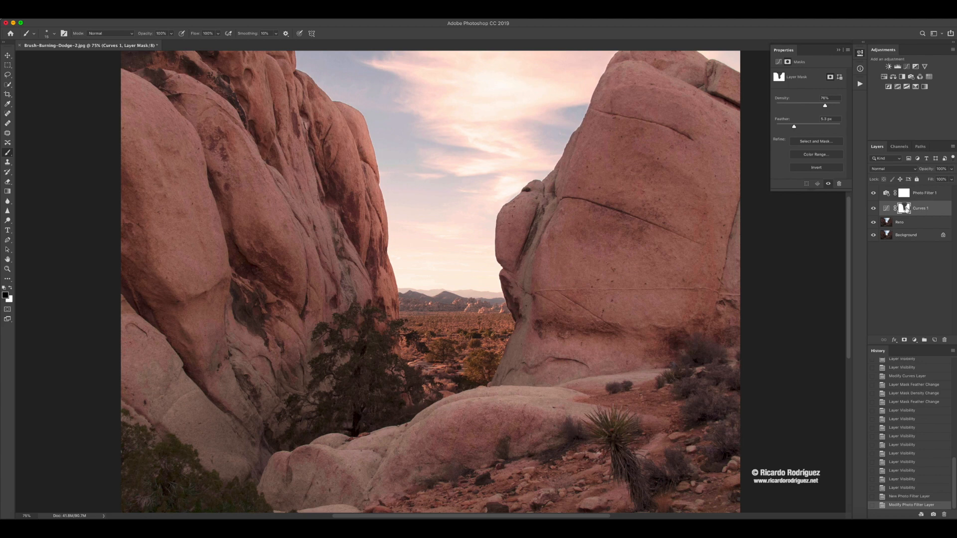
{"action": "left_click_drag", "start_coordinate": [905, 210], "coordinate": [904, 196]}
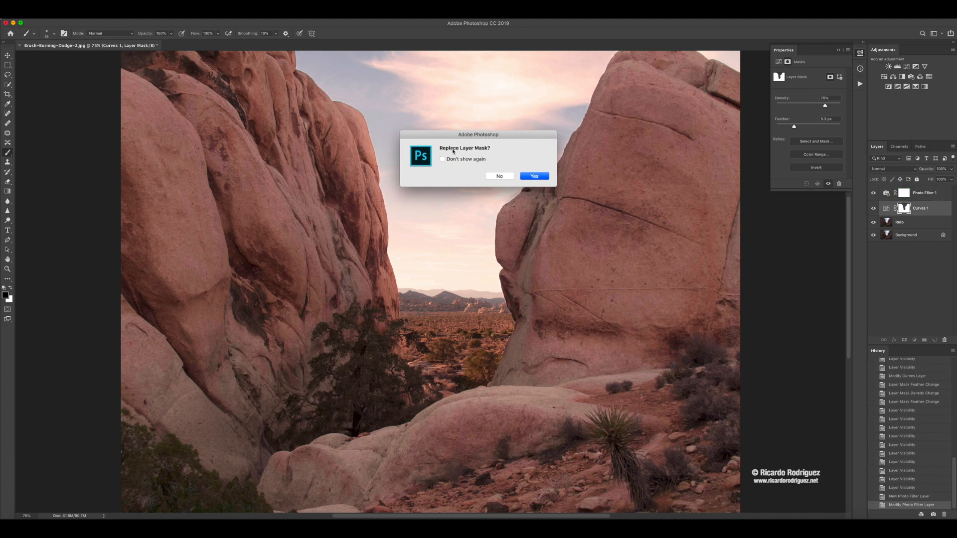
{"action": "left_click", "coordinate": [533, 176]}
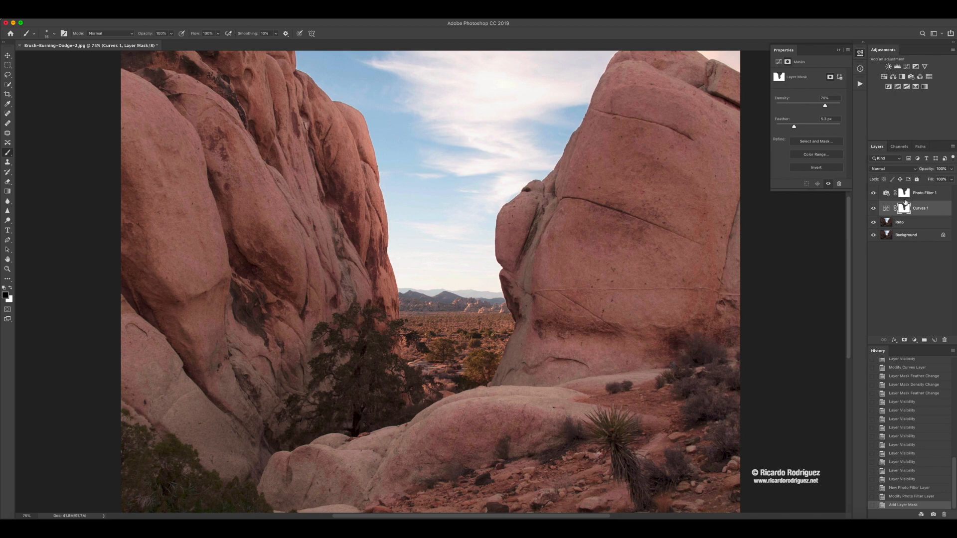
{"action": "left_click", "coordinate": [873, 193]}
{"action": "left_click", "coordinate": [873, 193]}
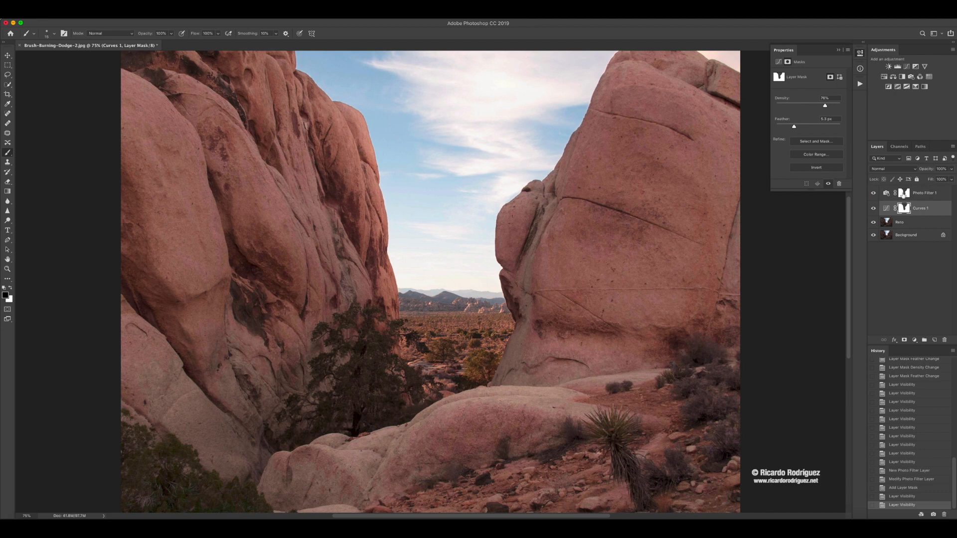
- Invert the Photo Filter mask so the warming targets the sky and distant desert, and set its density to 100%
{"action": "left_click", "coordinate": [903, 194]}
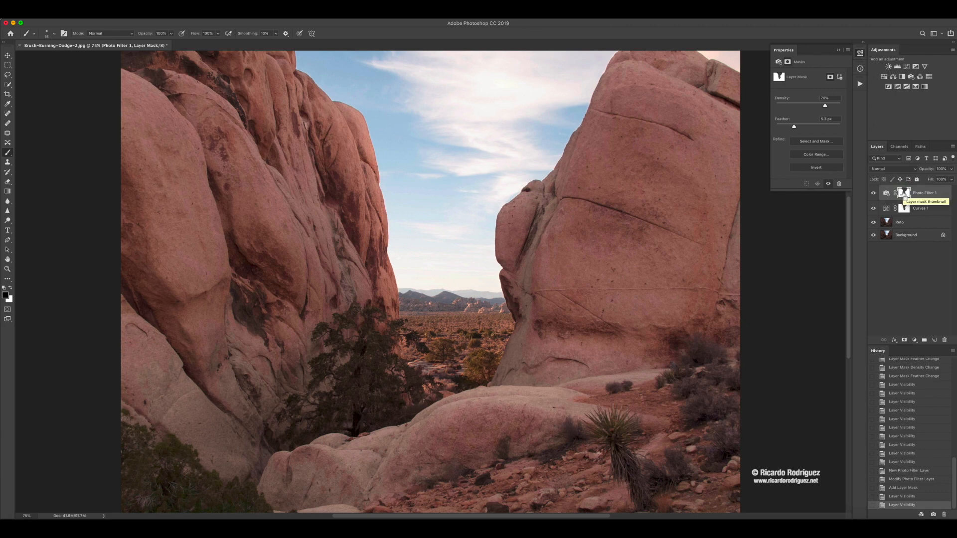
{"action": "key", "text": "super+i"}
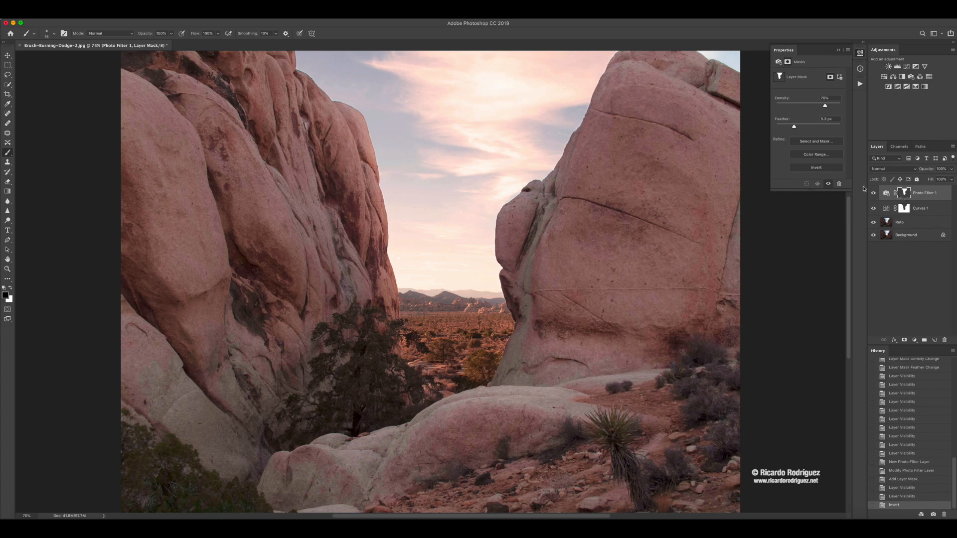
{"action": "left_click_drag", "start_coordinate": [825, 105], "coordinate": [847, 105]}
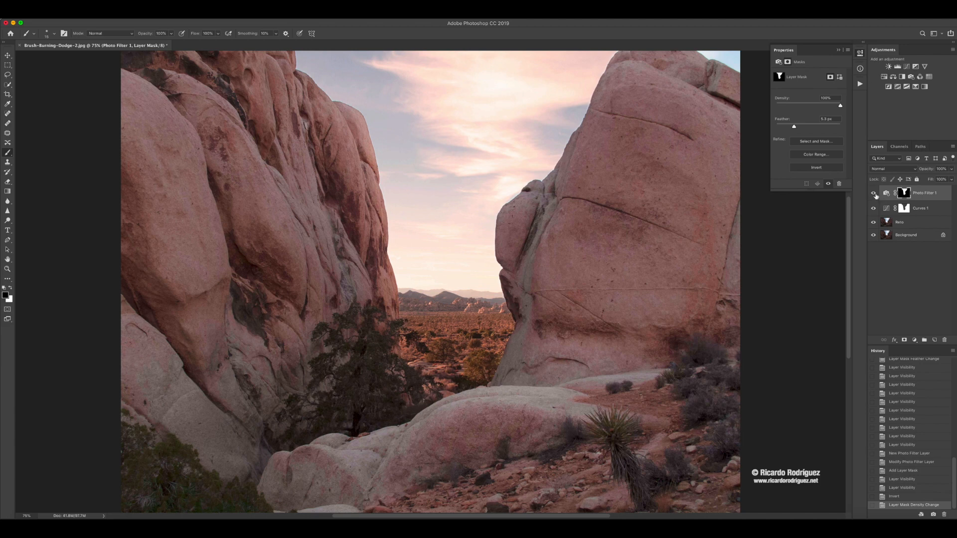
- Compare the sky and distant desert with the Photo Filter layer repeatedly hidden and shown
{"action": "left_click", "coordinate": [873, 194]}
{"action": "left_click", "coordinate": [873, 195]}
{"action": "left_click", "coordinate": [873, 195]}
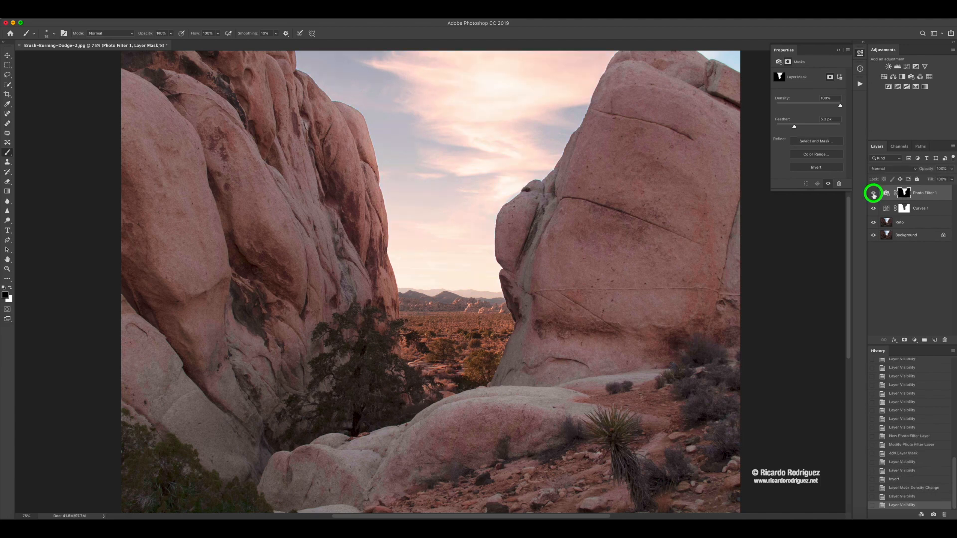
{"action": "left_click", "coordinate": [873, 194]}
{"action": "left_click", "coordinate": [873, 195]}
{"action": "left_click", "coordinate": [873, 194]}
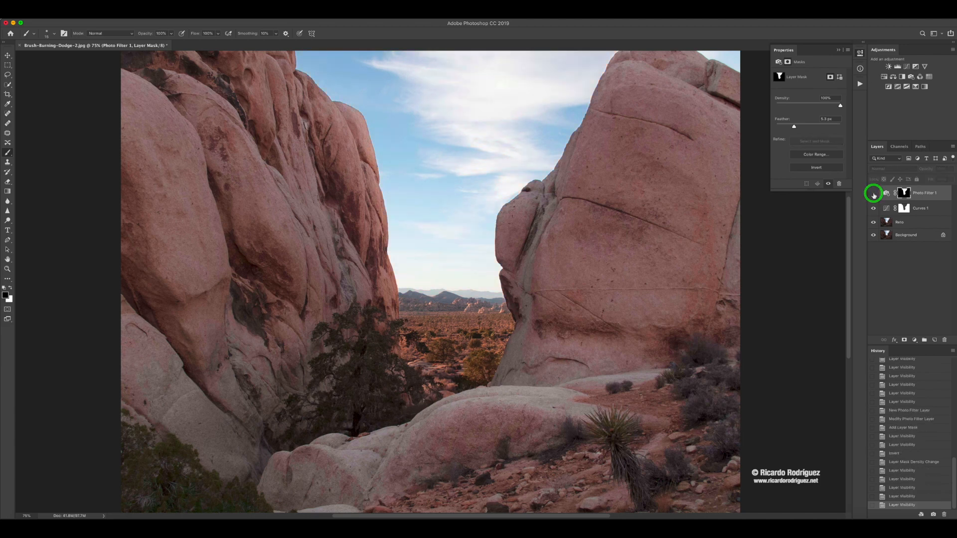
{"action": "left_click", "coordinate": [873, 194]}
{"action": "left_click", "coordinate": [873, 194]}
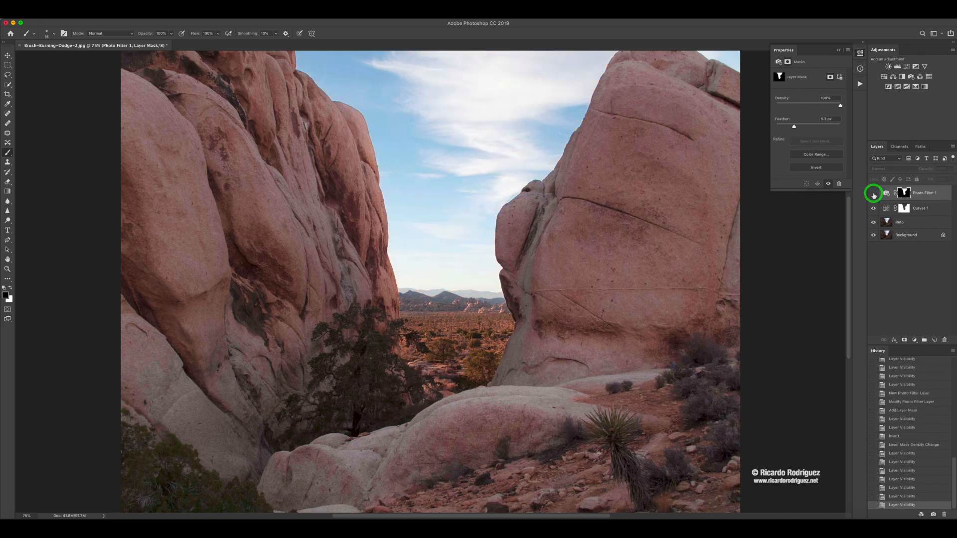
{"action": "left_click", "coordinate": [873, 194]}
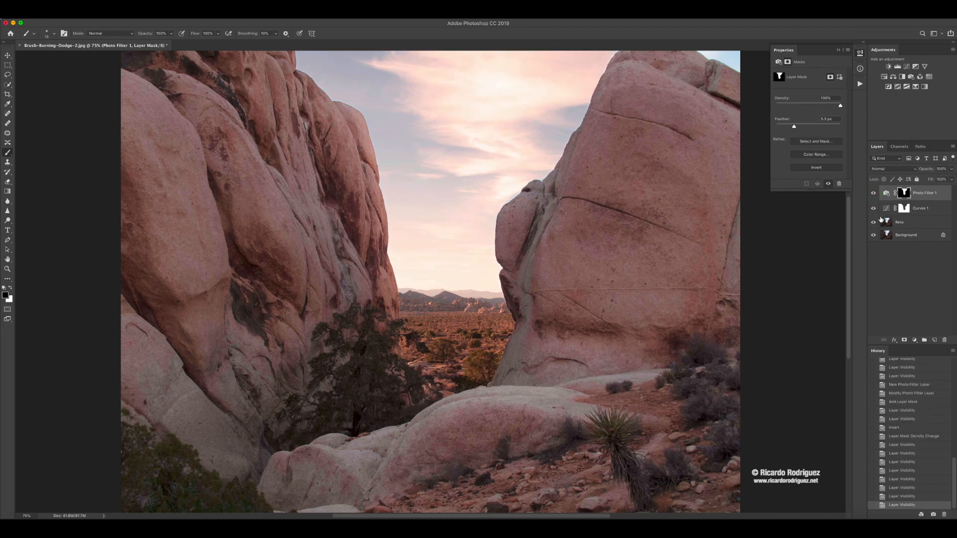
- Delete the Photo Filter layer, and compare the image with the Curves layer off and on
{"action": "left_click", "coordinate": [886, 193]}
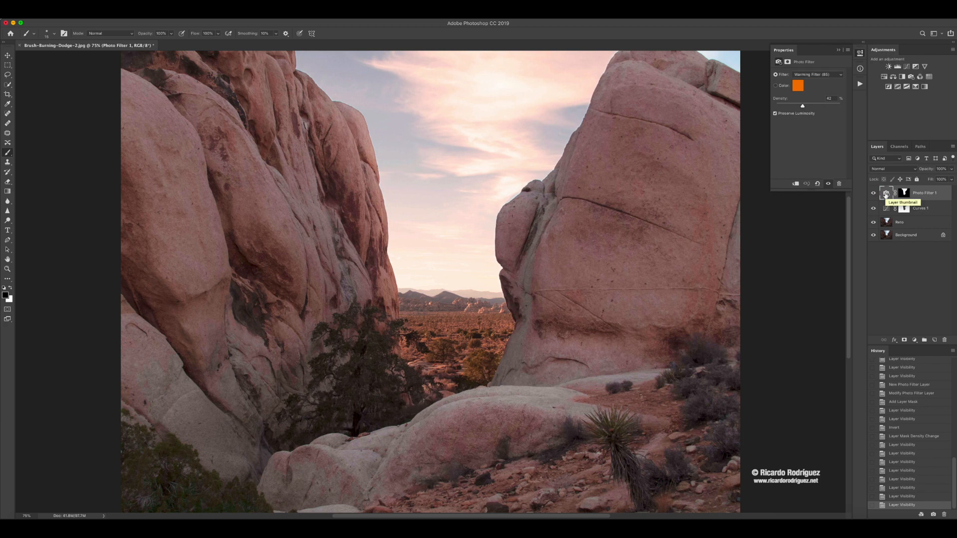
{"action": "key", "text": "BackSpace"}
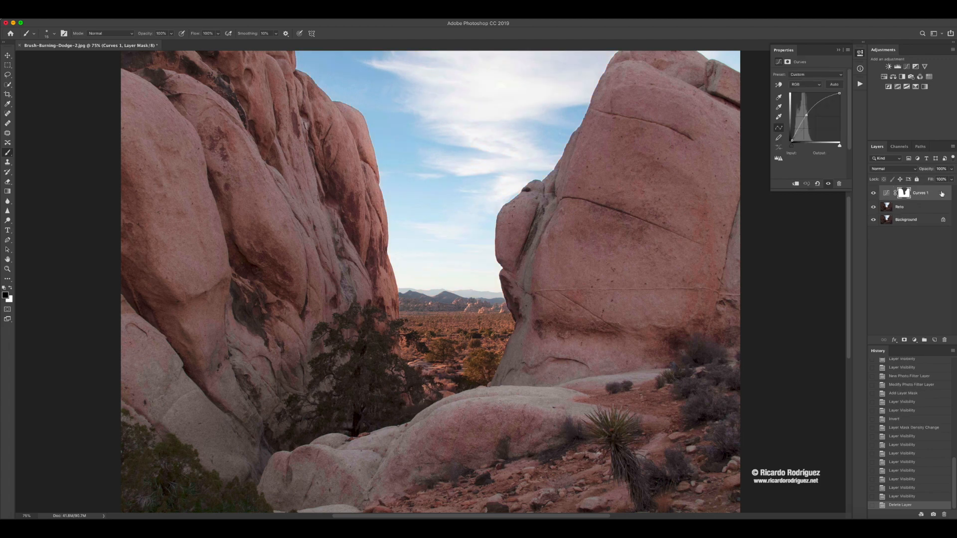
{"action": "left_click", "coordinate": [873, 193]}
{"action": "left_click", "coordinate": [873, 193]}
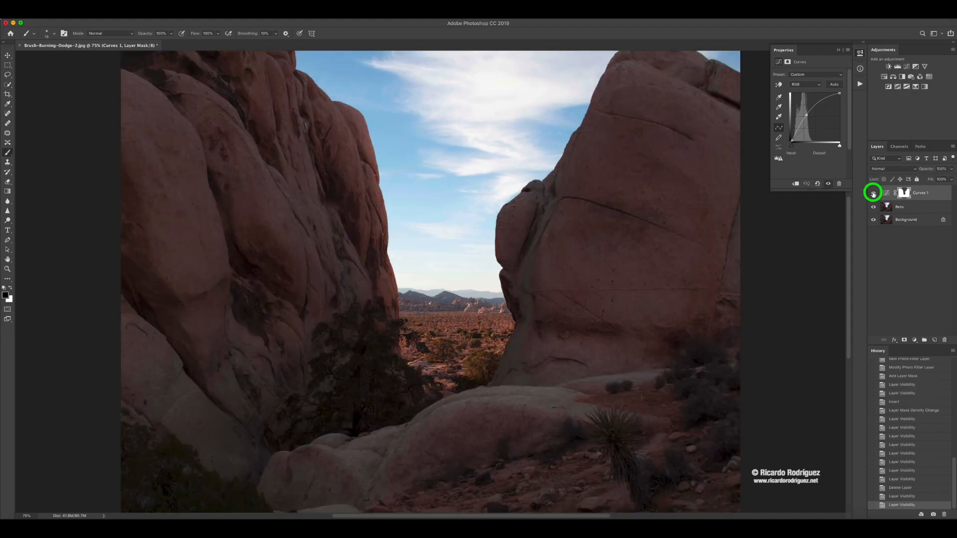